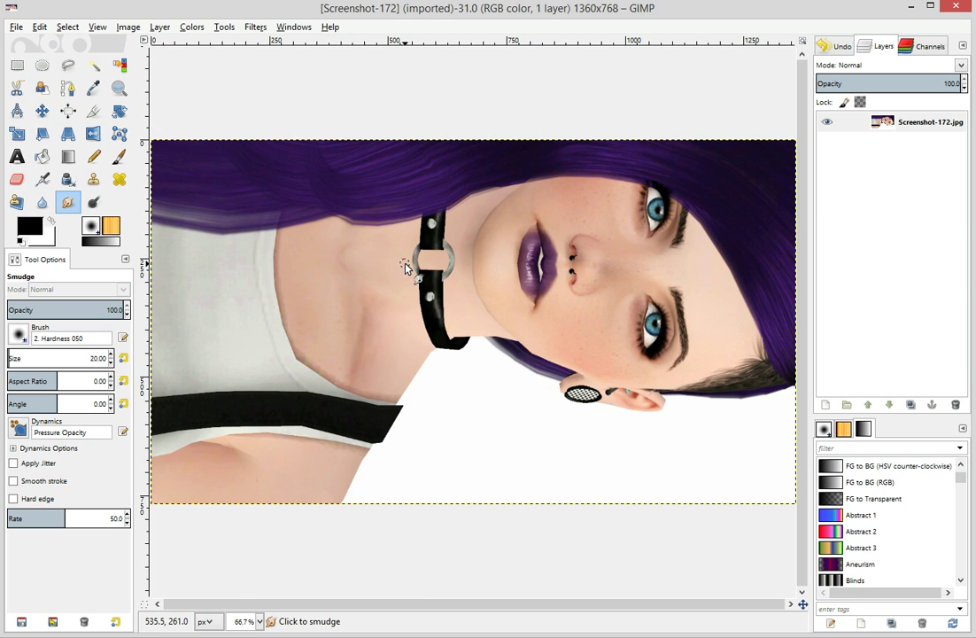
Rotate the whole image 90° counter-clockwise and flip it horizontally
click(131, 28)
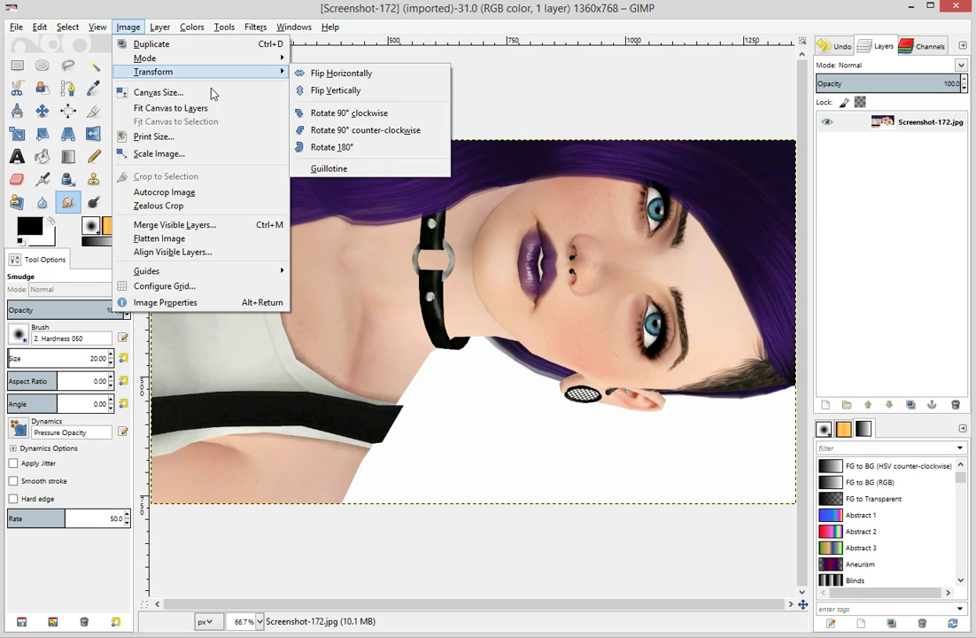
mouse_move(156, 77)
click(336, 131)
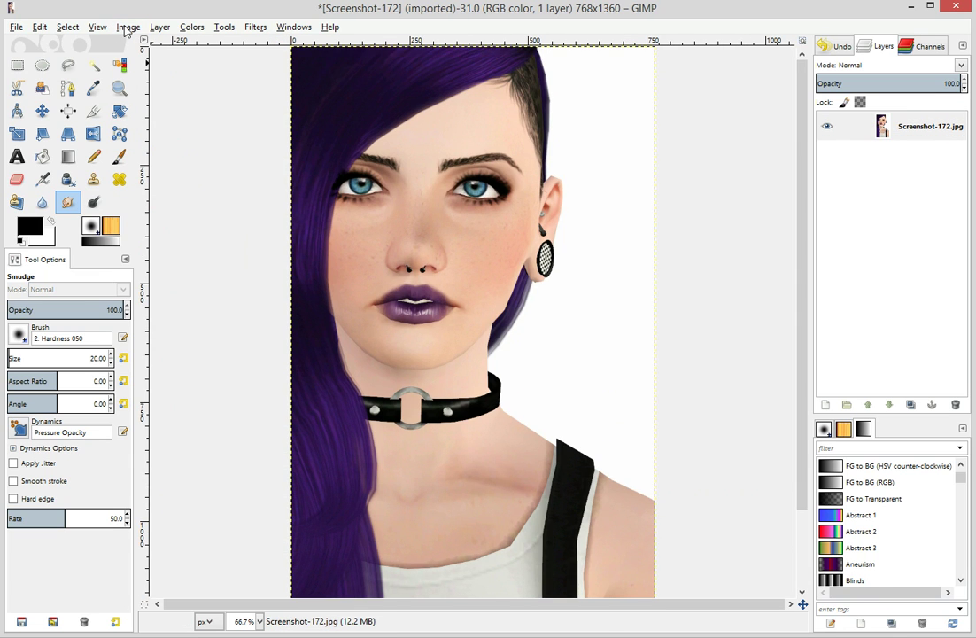
click(127, 27)
mouse_move(181, 73)
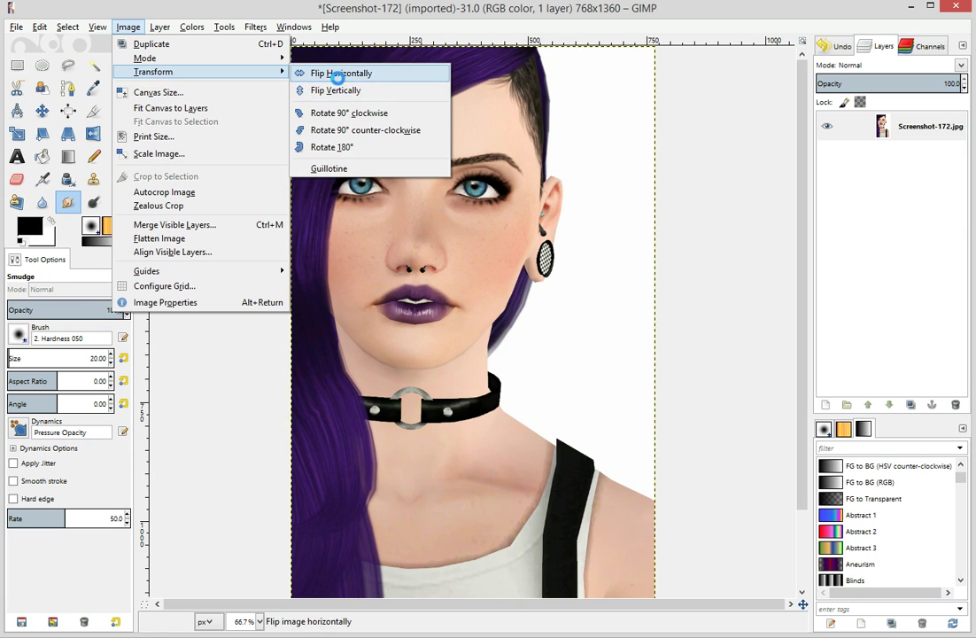
click(339, 78)
scroll(467, 379, down, 2)
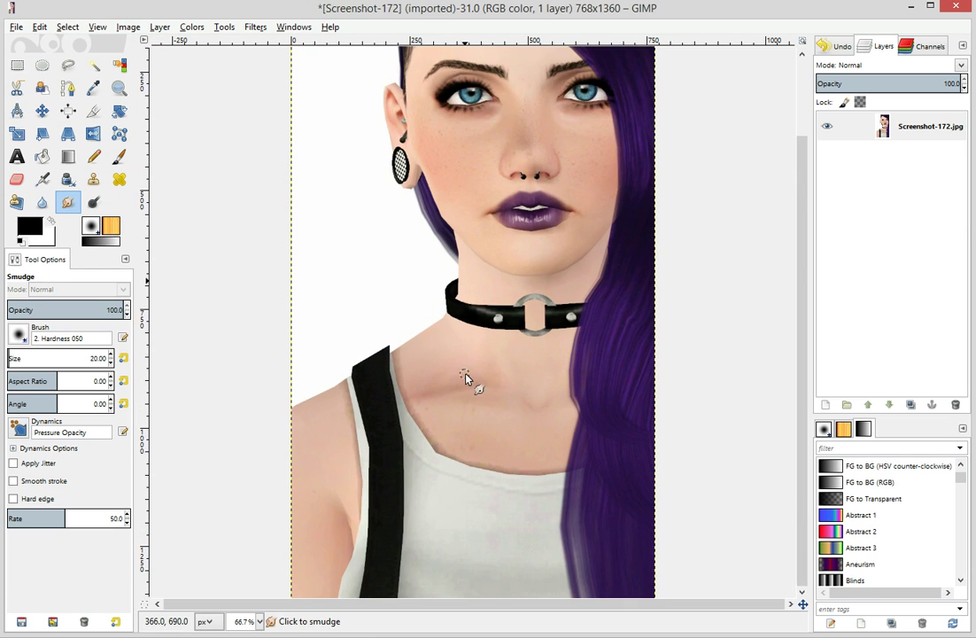
scroll(469, 381, up, 2)
scroll(470, 381, down, 2)
scroll(370, 333, up, 2)
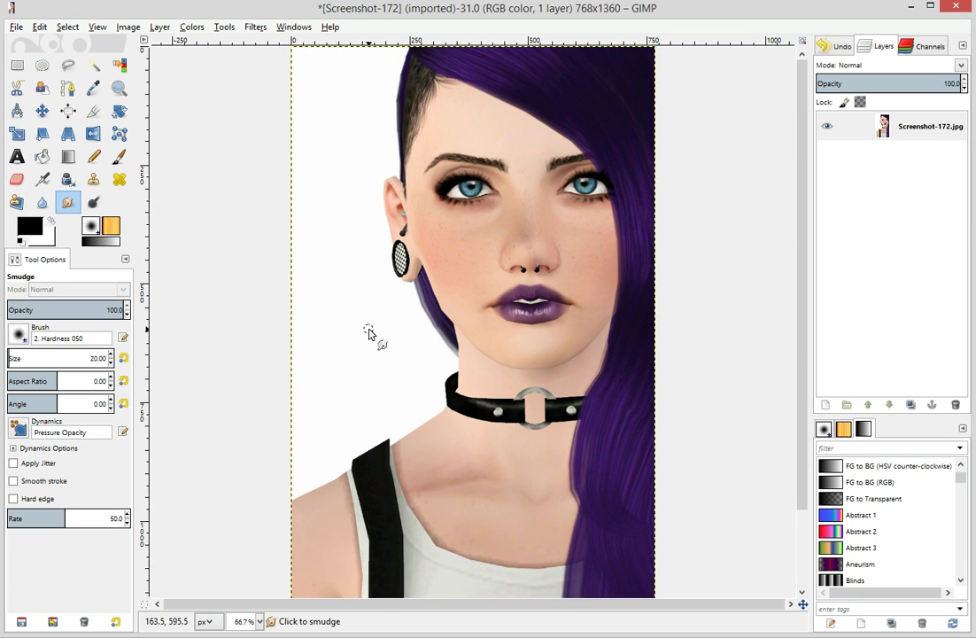
scroll(370, 333, down, 2)
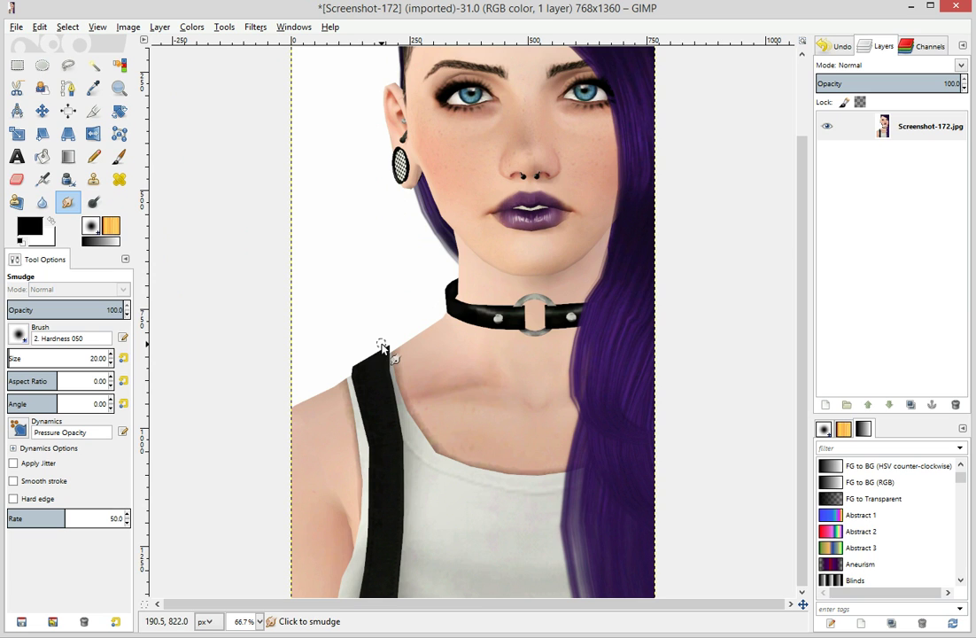
click(42, 65)
drag(403, 126, 599, 233)
drag(421, 233, 467, 231)
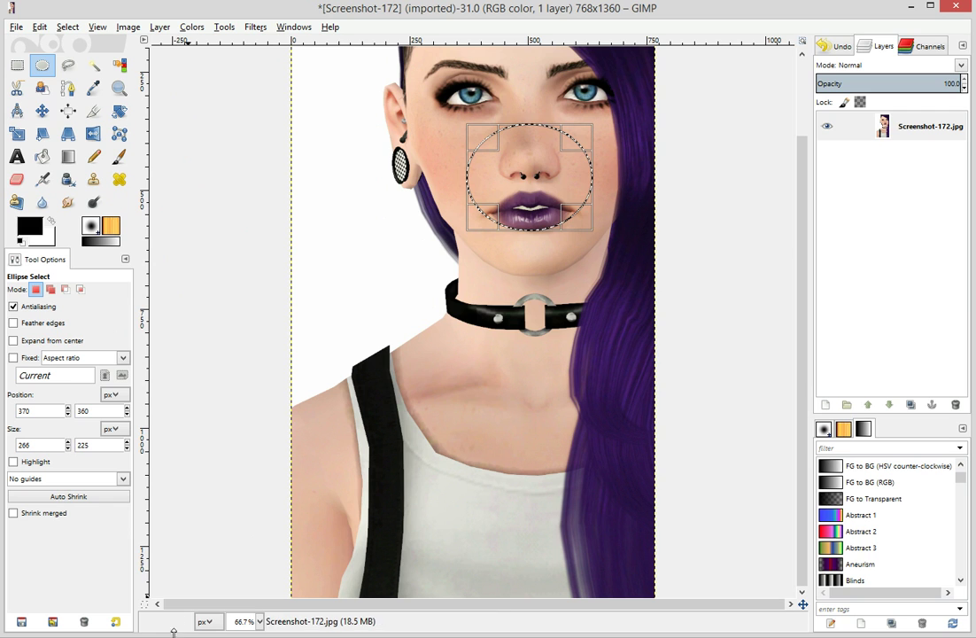
Draw an elliptical selection of about 167 × 83 px around the lips and fit it to the lower lip's outline
click(259, 621)
click(213, 437)
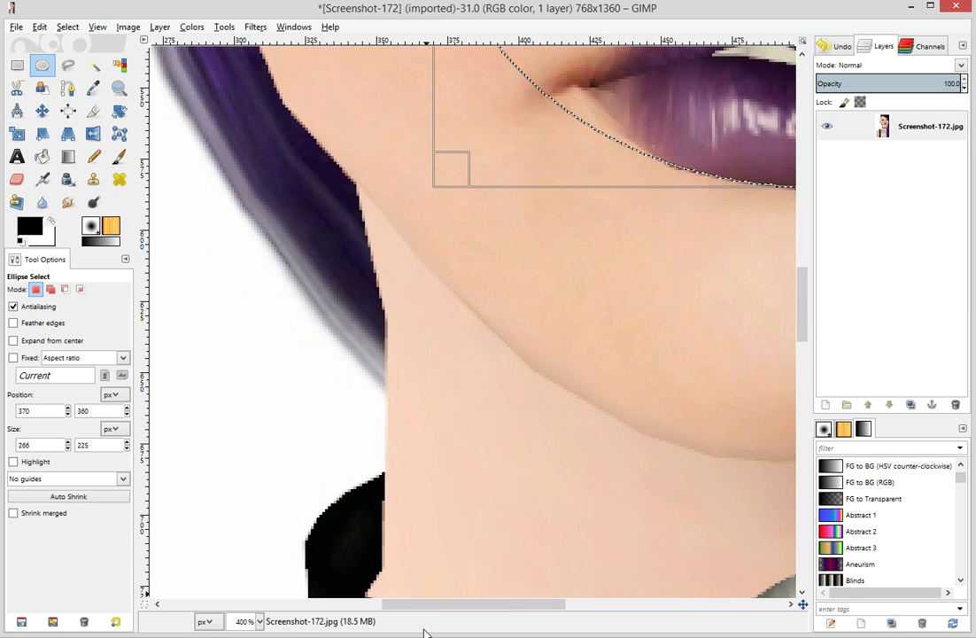
drag(448, 605, 514, 607)
scroll(494, 481, up, 5)
click(46, 85)
click(51, 68)
drag(367, 175, 667, 396)
drag(373, 386, 271, 394)
drag(664, 396, 715, 405)
drag(529, 606, 555, 604)
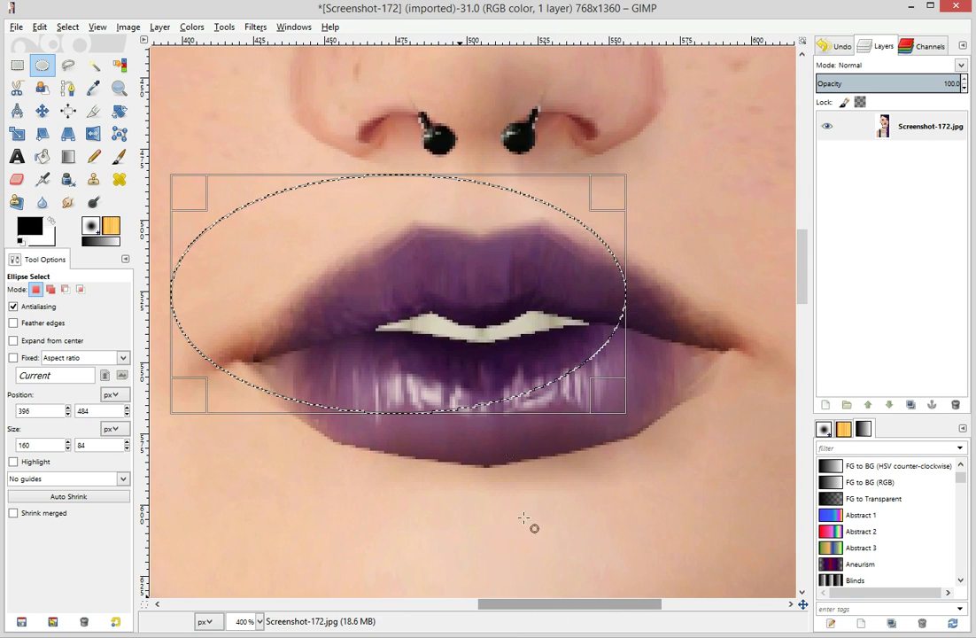
drag(393, 337, 463, 405)
drag(680, 469, 710, 466)
drag(495, 473, 476, 447)
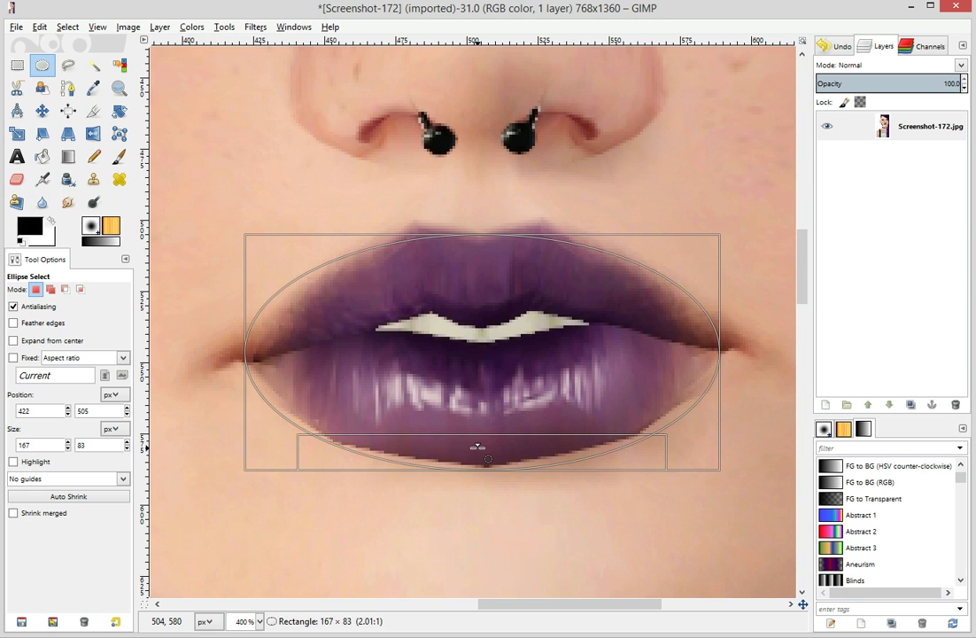
Smudge the lower lip's color down to the selection boundary with the Smudge tool at size 20 to round its bottom edge
click(68, 202)
mouse_move(346, 379)
mouse_down()
mouse_move(345, 428)
mouse_move(372, 450)
mouse_up()
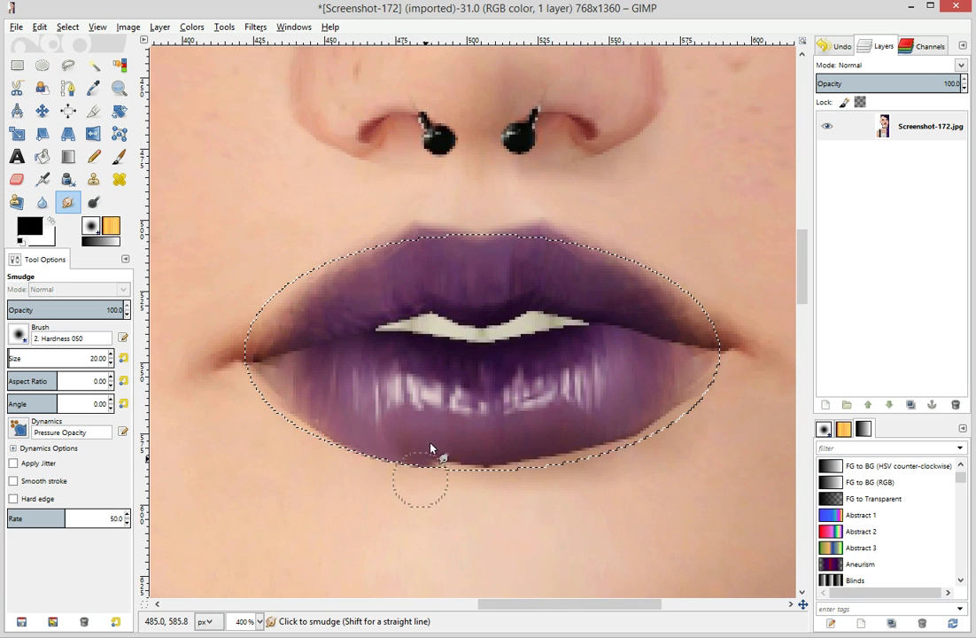
drag(461, 443, 472, 485)
mouse_move(496, 442)
mouse_down()
mouse_move(506, 486)
mouse_move(535, 494)
mouse_up()
mouse_move(545, 443)
mouse_down()
mouse_move(519, 433)
mouse_move(549, 421)
mouse_move(560, 435)
mouse_move(568, 403)
mouse_move(576, 418)
mouse_move(601, 428)
mouse_up()
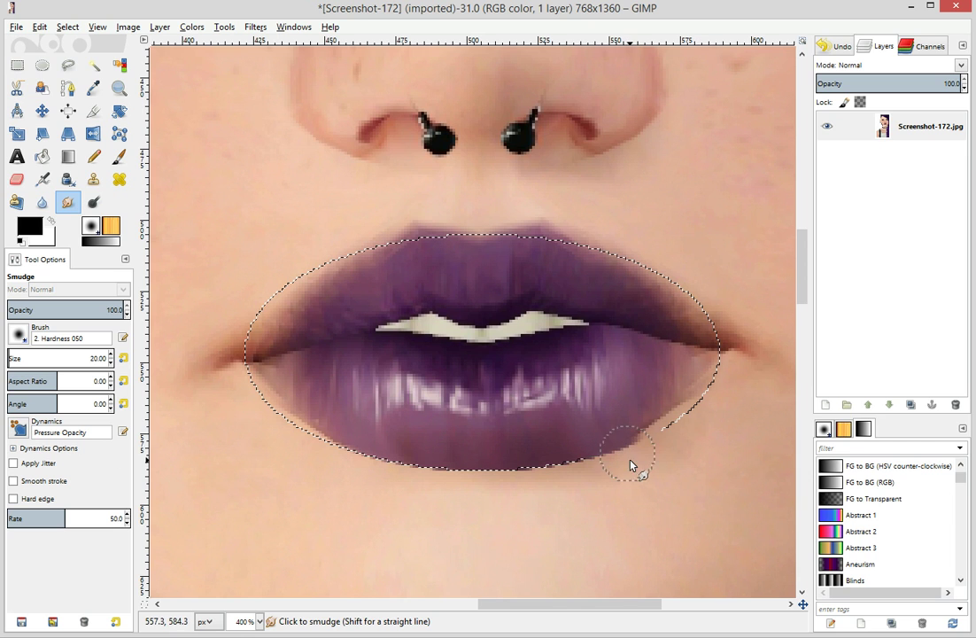
Draw a new elliptical selection of about 173 × 94 px around the lips and smudge the lower lip's right edge inside it
click(45, 67)
click(412, 206)
mouse_move(375, 217)
mouse_down()
mouse_move(641, 387)
mouse_move(838, 482)
mouse_up()
drag(527, 440, 367, 446)
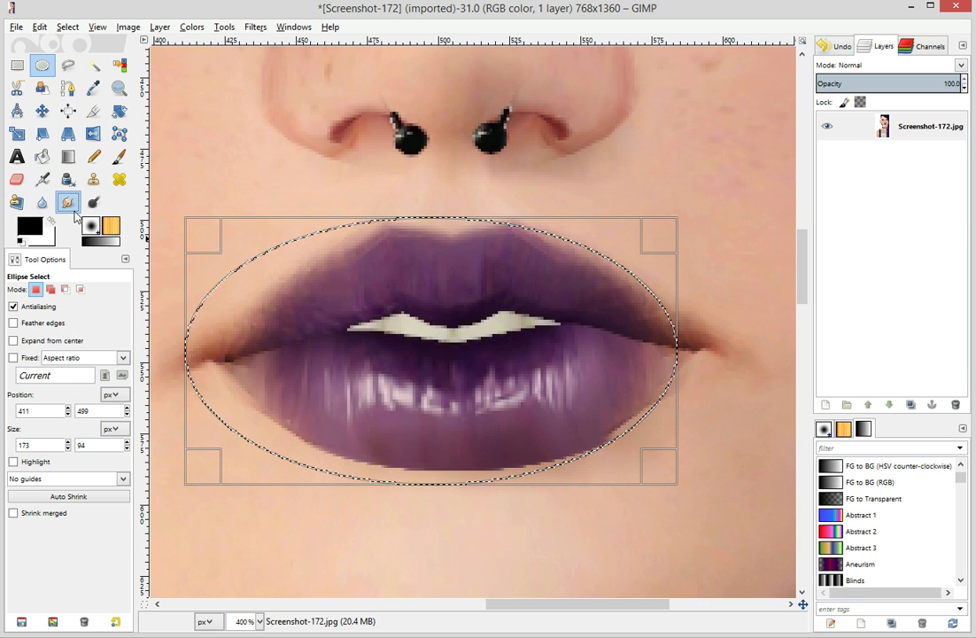
key(s)
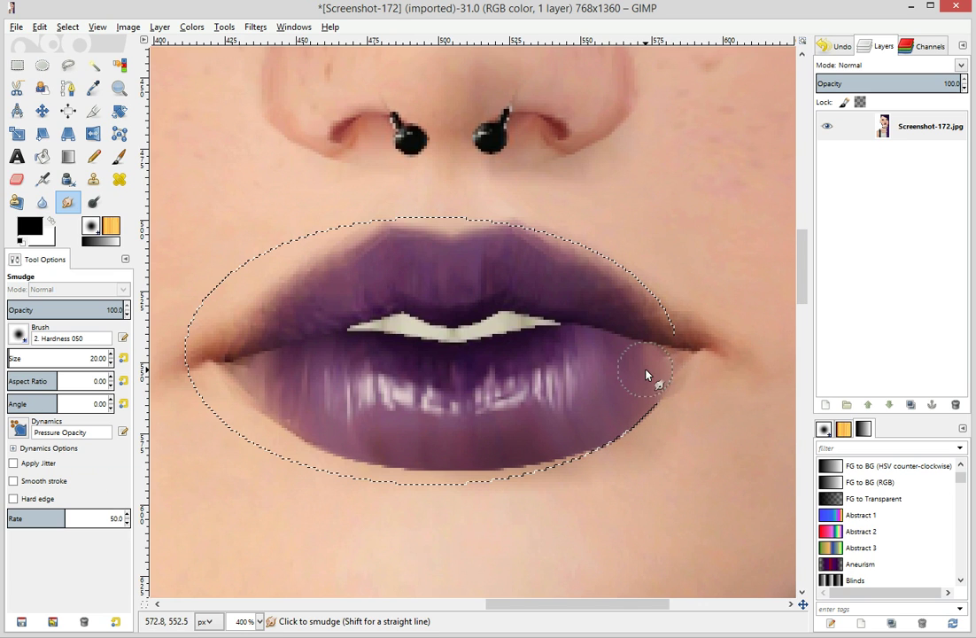
Clear the elliptical selection and smudge the left edges of both lips with the Smudge tool
click(42, 65)
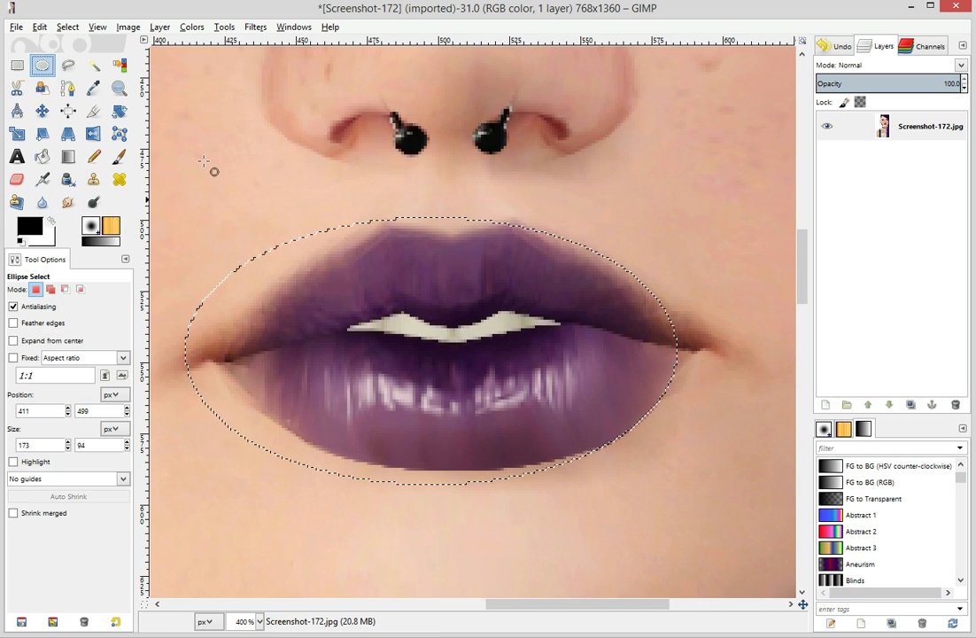
click(217, 182)
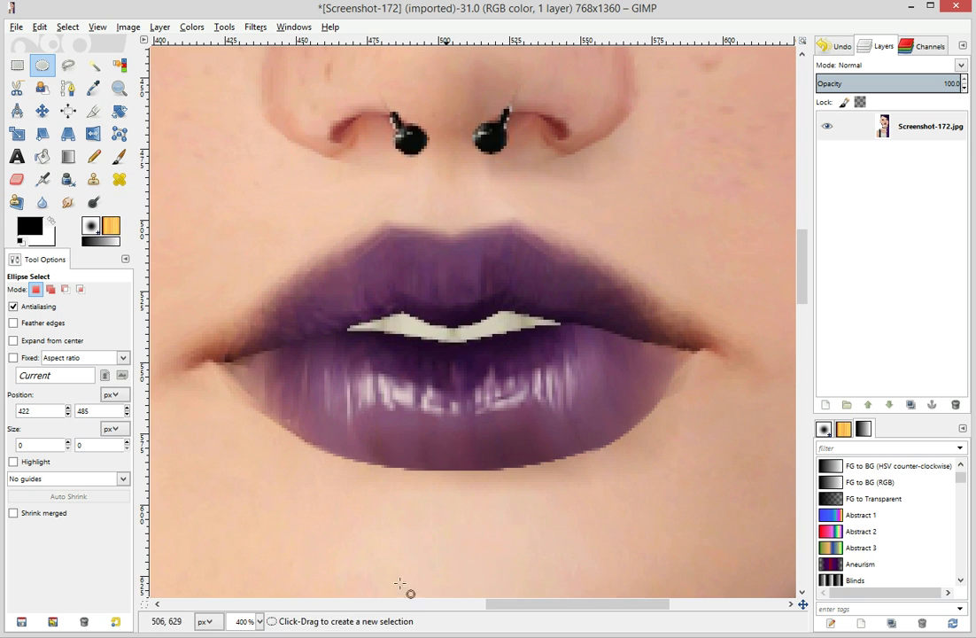
click(68, 202)
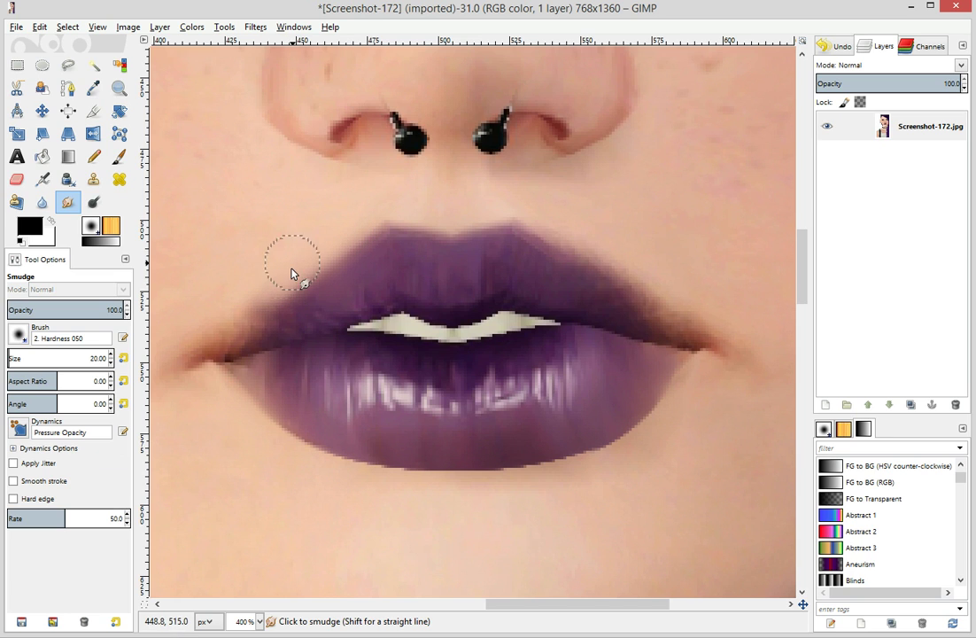
Step back through the undo history to revert the last few smudge strokes on the upper lip's left side
click(834, 46)
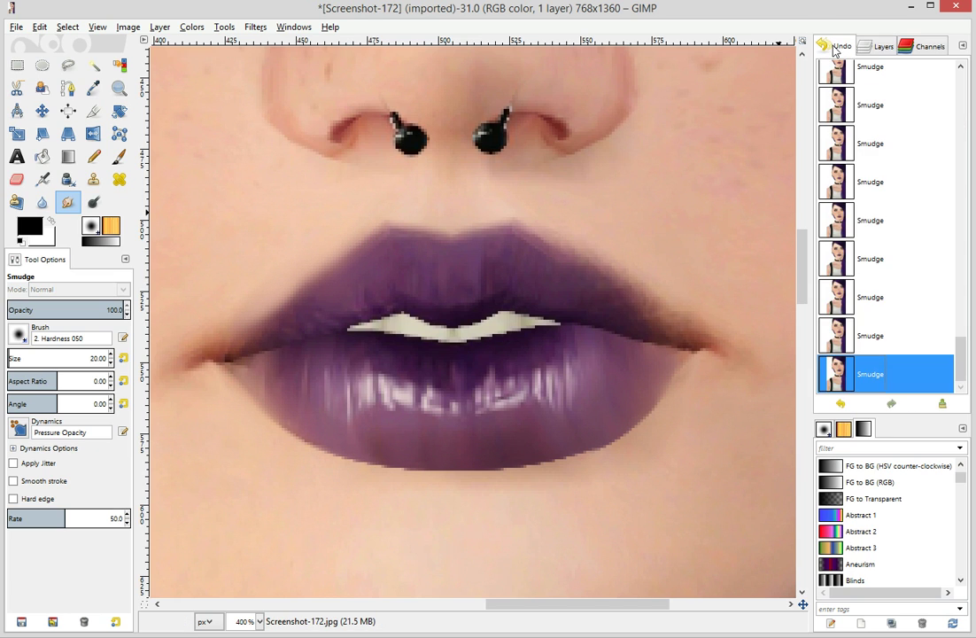
click(877, 297)
click(877, 220)
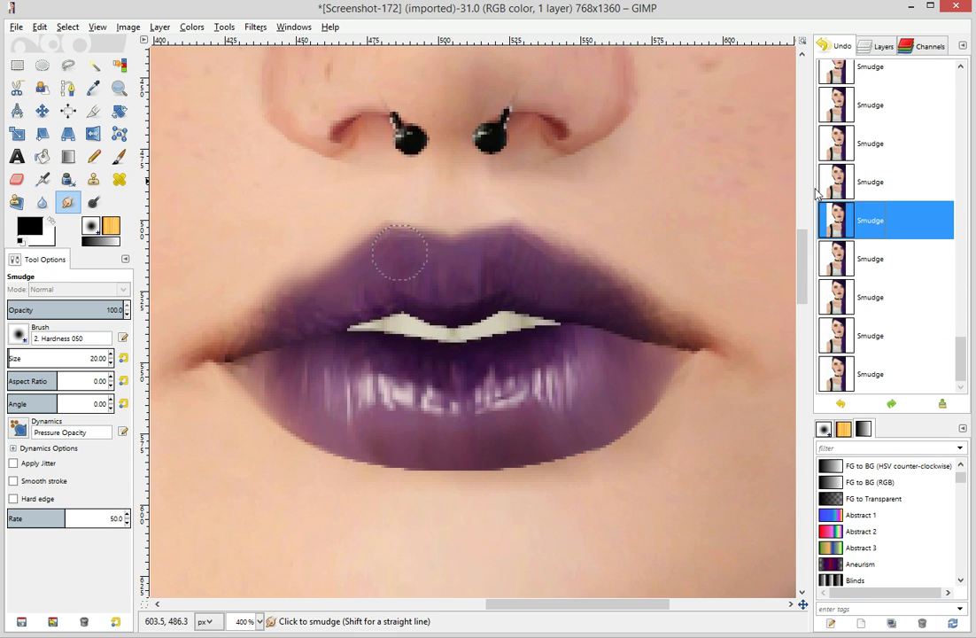
click(861, 184)
click(866, 217)
click(866, 187)
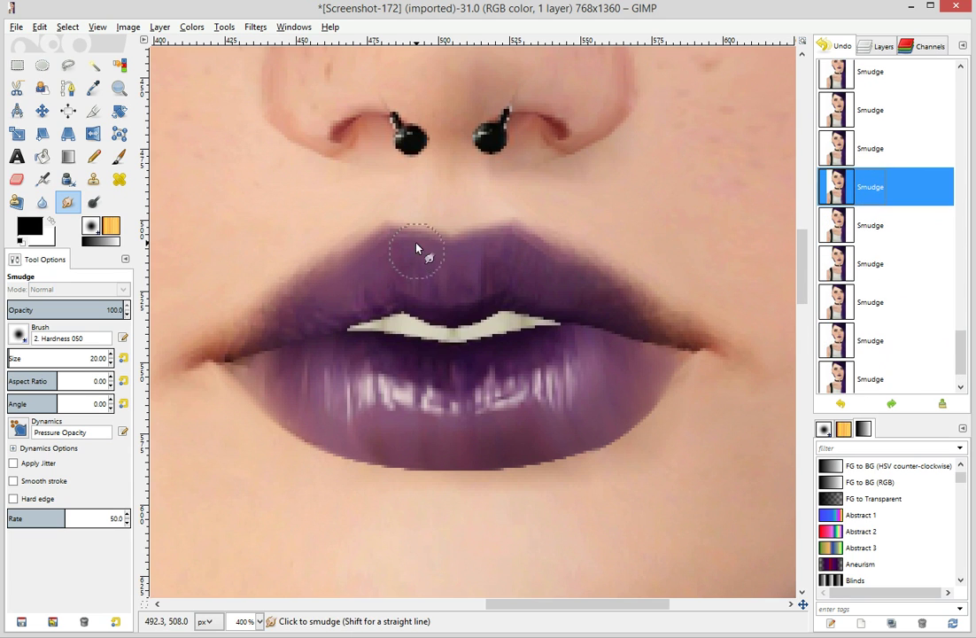
Smudge the upper lip's left edge and both corners of the mouth into smooth outlines
drag(339, 248, 271, 297)
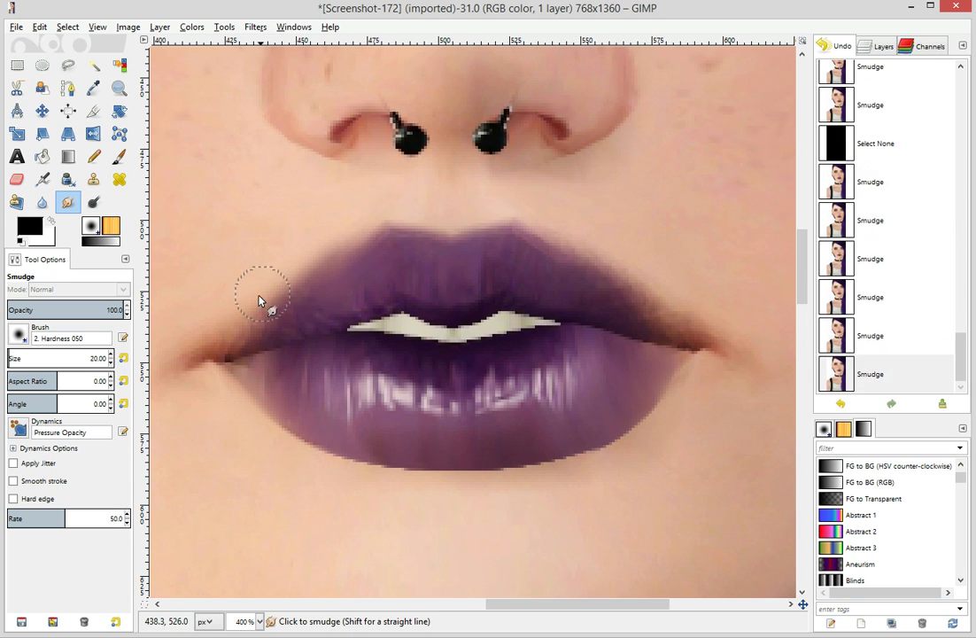
mouse_move(347, 247)
mouse_down()
mouse_move(334, 281)
mouse_move(368, 244)
mouse_move(342, 256)
mouse_move(373, 236)
mouse_move(326, 262)
mouse_up()
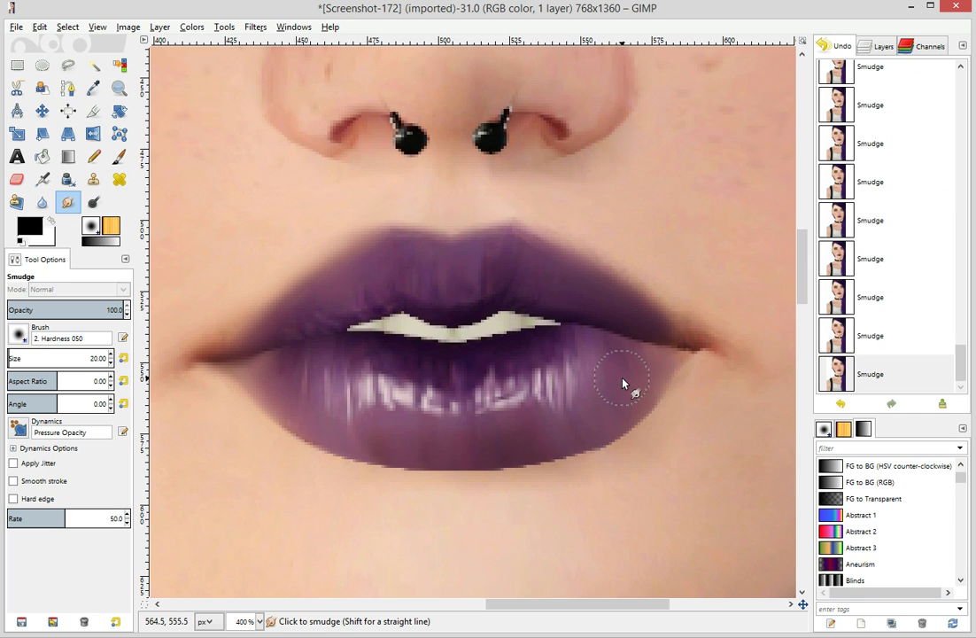
drag(682, 342, 669, 357)
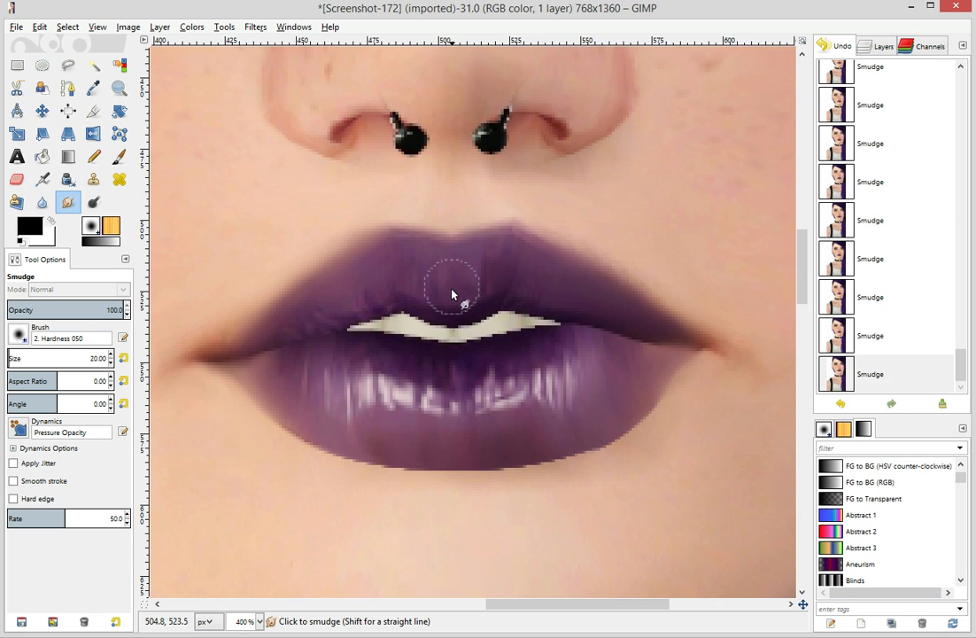
Smudge the upper lip's right peak and the right slope down to the mouth corner to smooth the pixelated edge
click(260, 621)
click(243, 536)
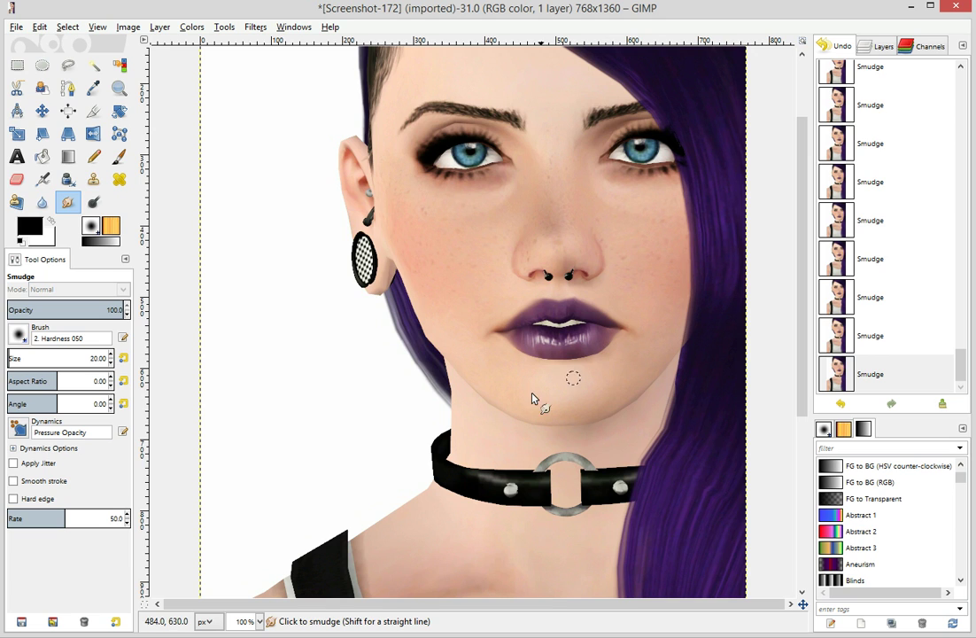
scroll(367, 568, down, 3)
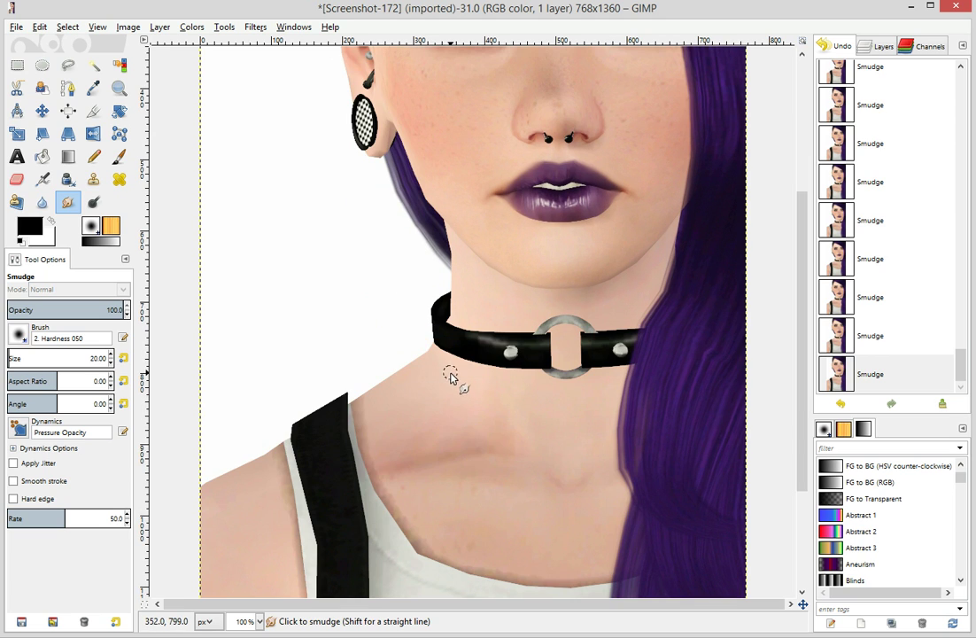
click(259, 621)
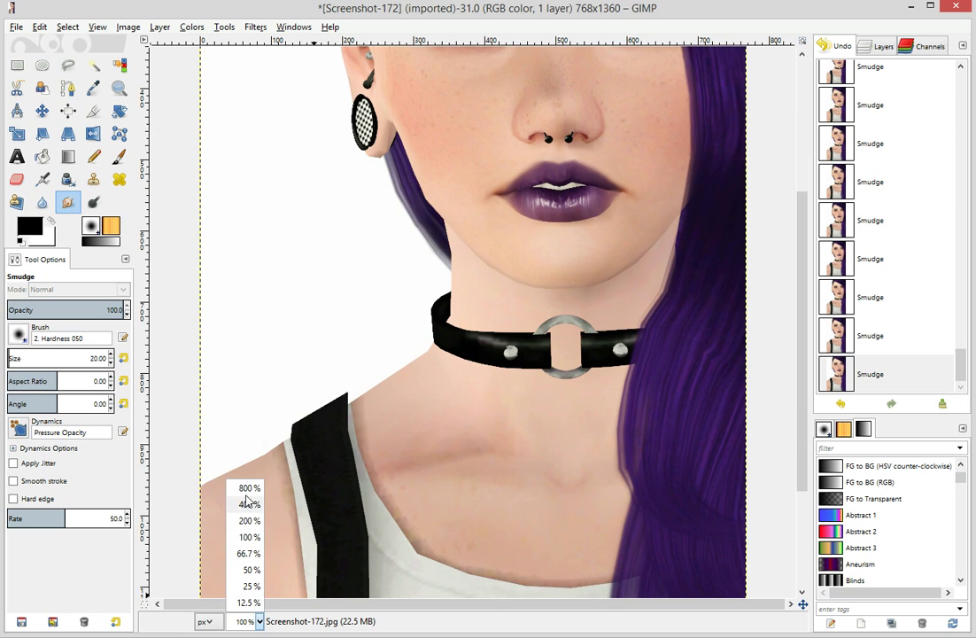
click(213, 421)
scroll(660, 382, up, 7)
drag(513, 604, 603, 604)
scroll(565, 508, up, 3)
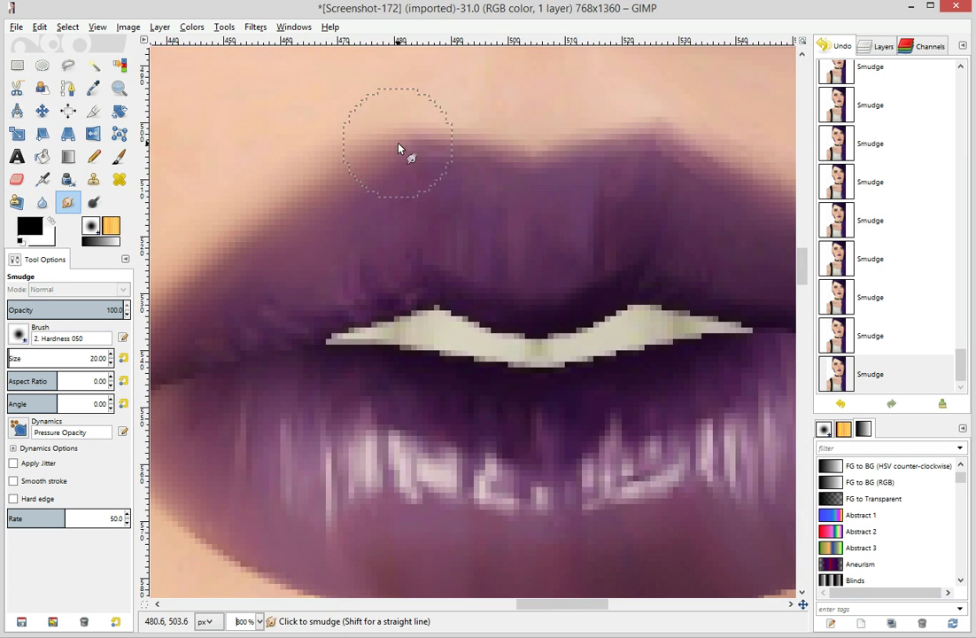
mouse_move(647, 109)
mouse_down()
mouse_move(678, 110)
mouse_move(693, 171)
mouse_up()
scroll(595, 606, right, 5)
scroll(529, 305, up, 3)
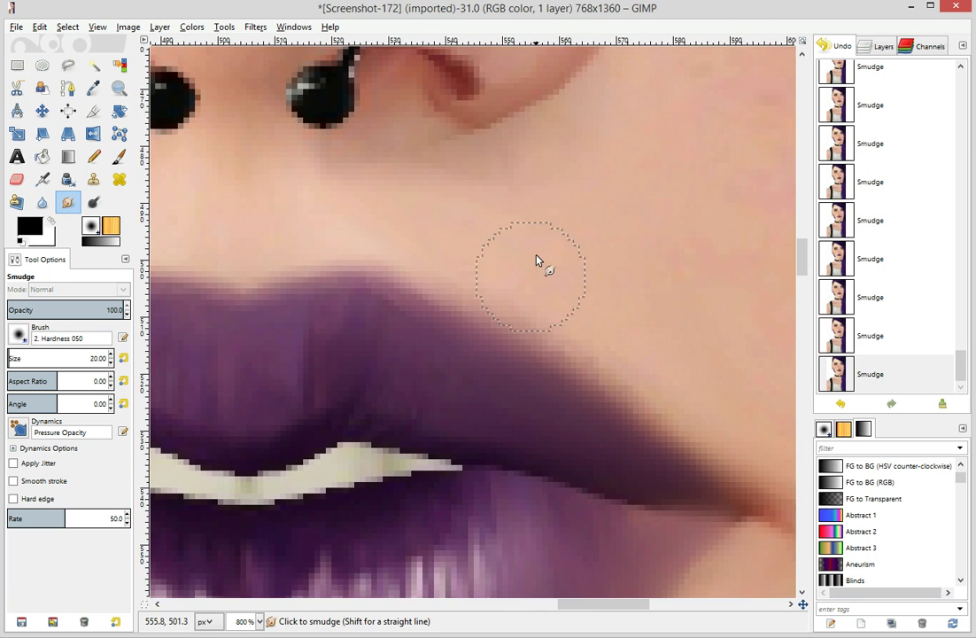
mouse_move(483, 259)
mouse_down()
mouse_move(527, 309)
mouse_move(652, 384)
mouse_move(536, 305)
mouse_move(670, 390)
mouse_up()
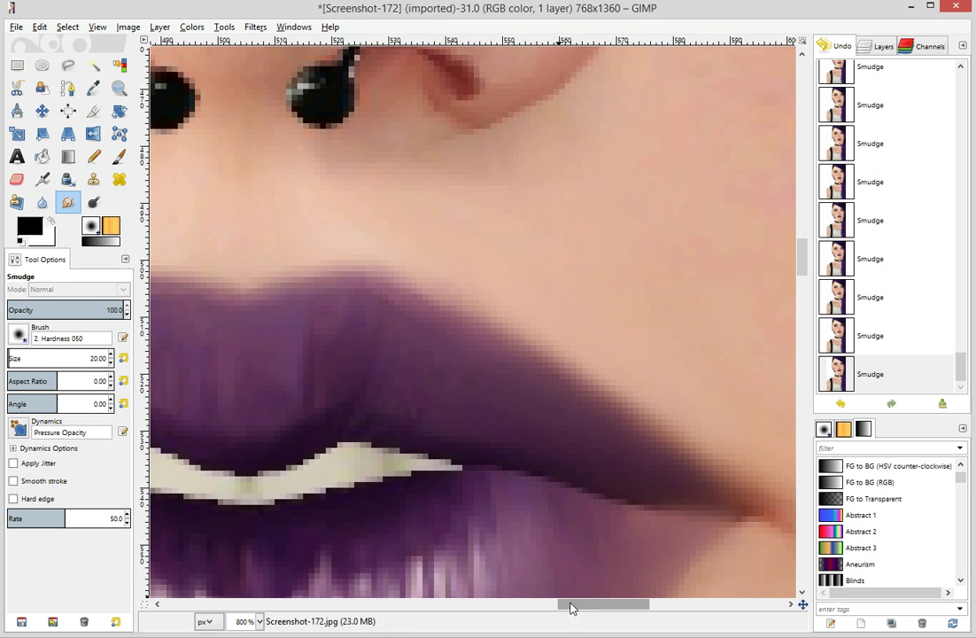
Undo the last smudge stroke on the upper lip through the undo history
drag(573, 606, 530, 606)
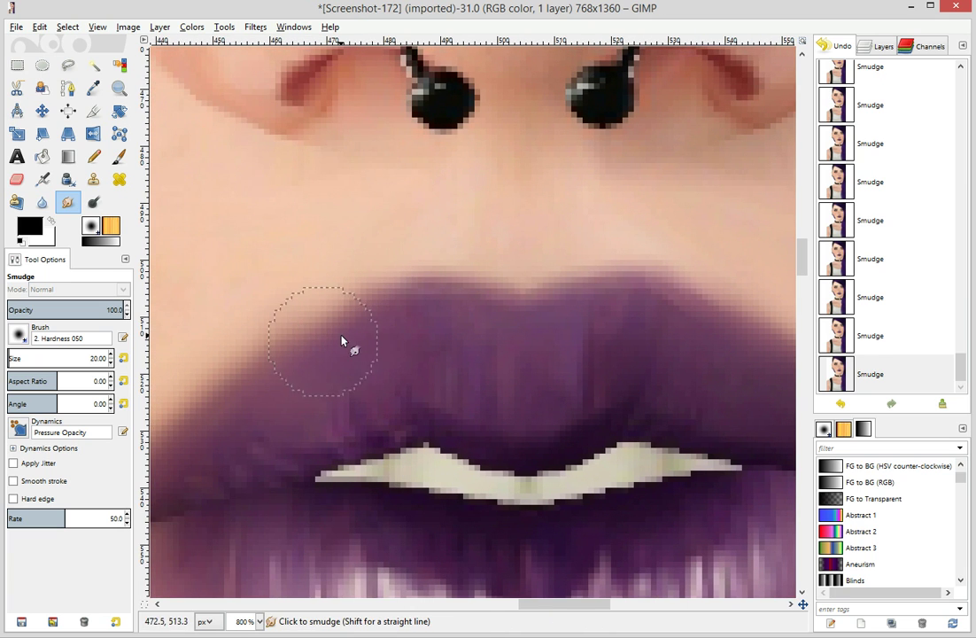
scroll(417, 461, down, 3)
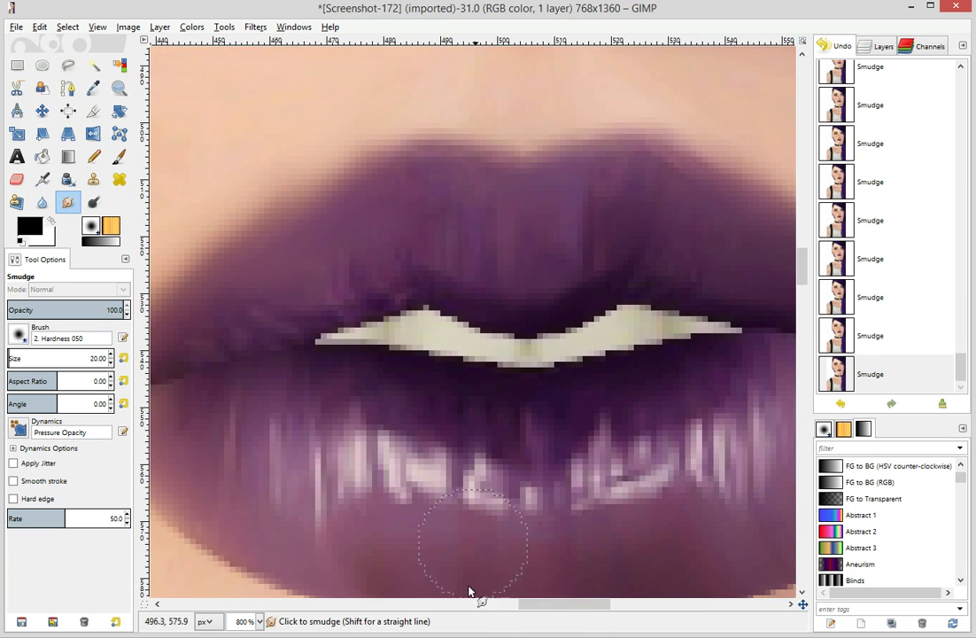
click(250, 622)
click(250, 535)
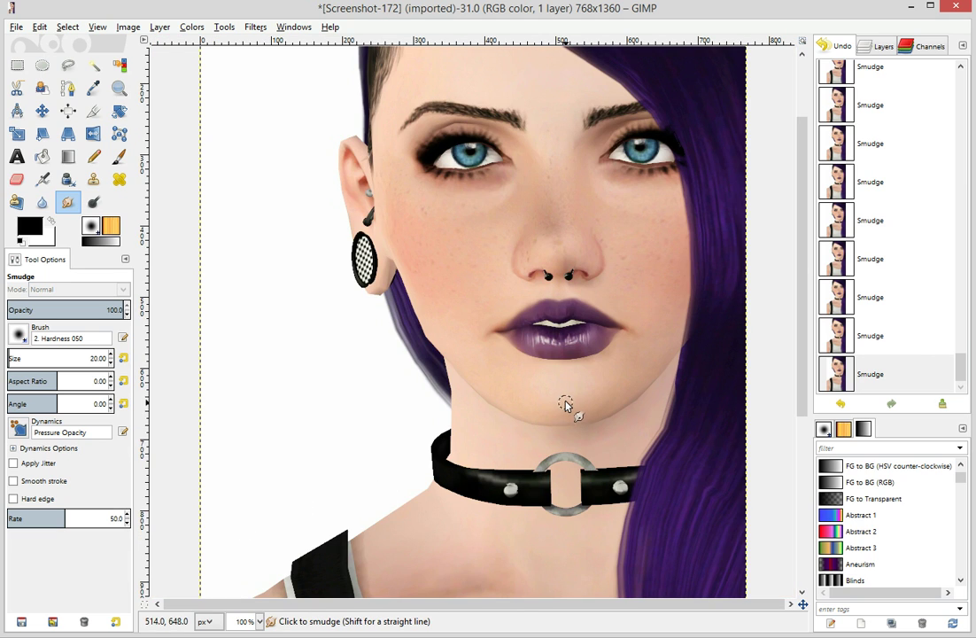
click(886, 336)
Smudge the upper lip's left edge from its peak toward the mouth corner
click(252, 622)
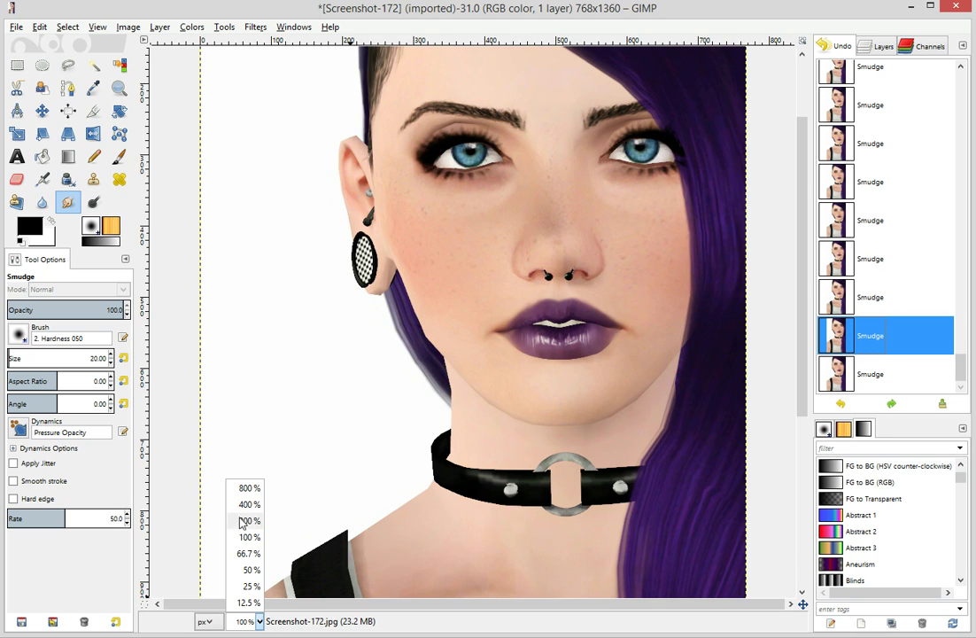
click(246, 520)
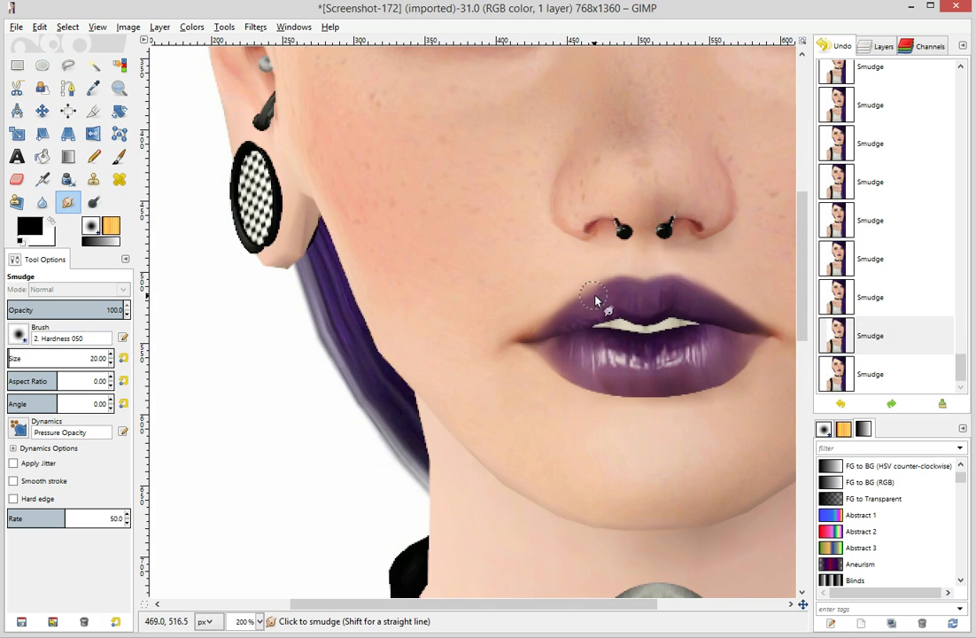
drag(616, 288, 576, 316)
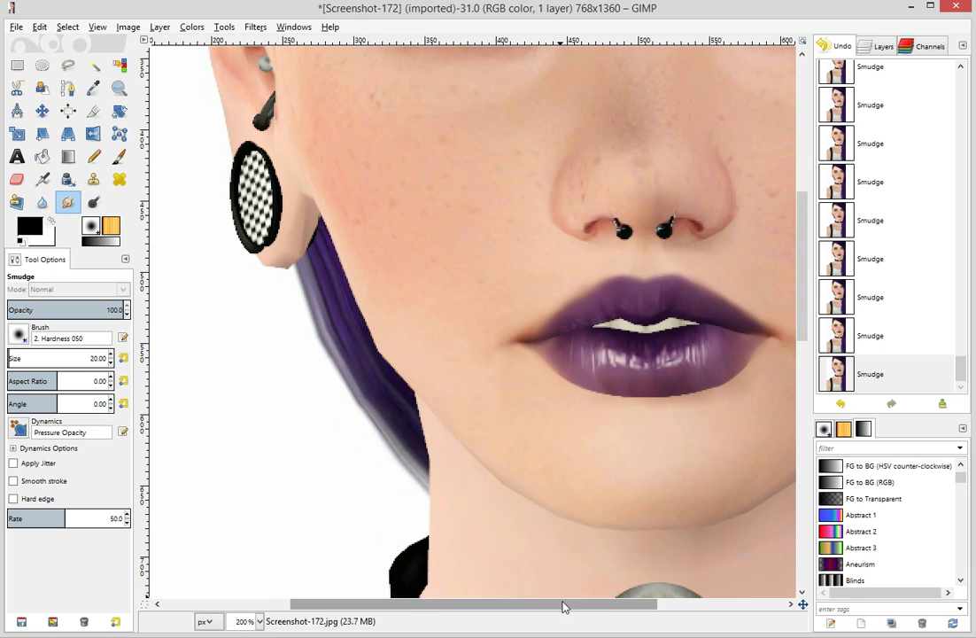
Examine the smoothed lips and the rest of the face from the eyebrows down to the choker for remaining rough edges
drag(563, 604, 602, 604)
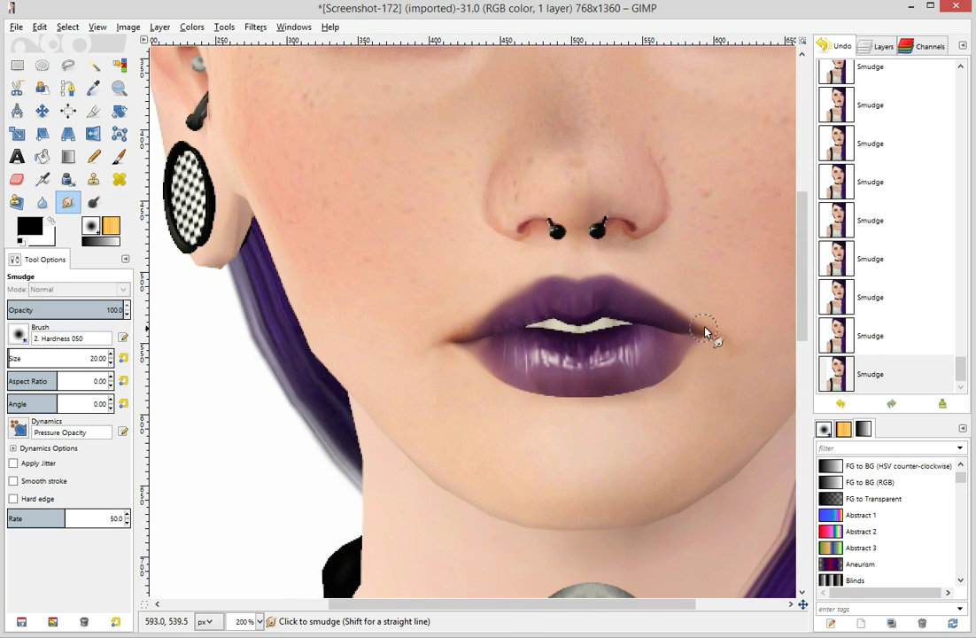
scroll(752, 343, up, 5)
scroll(752, 342, down, 5)
scroll(437, 138, up, 4)
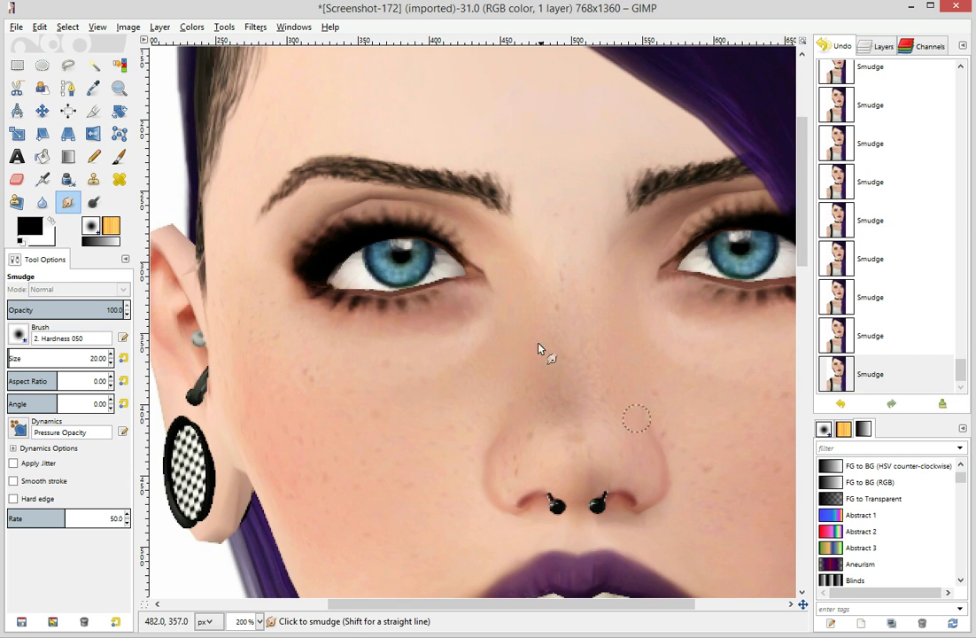
scroll(544, 121, down, 4)
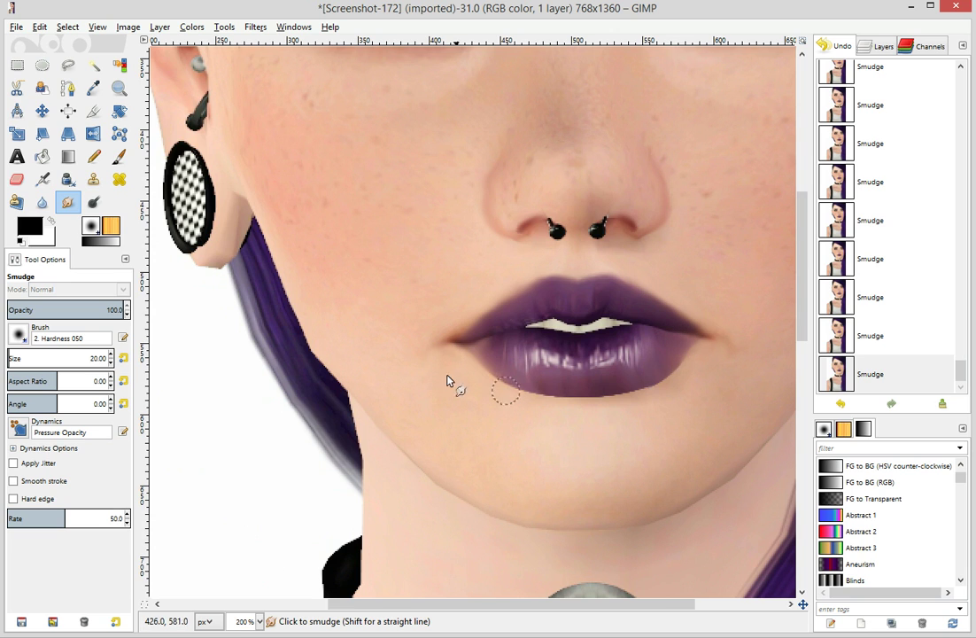
scroll(502, 372, down, 3)
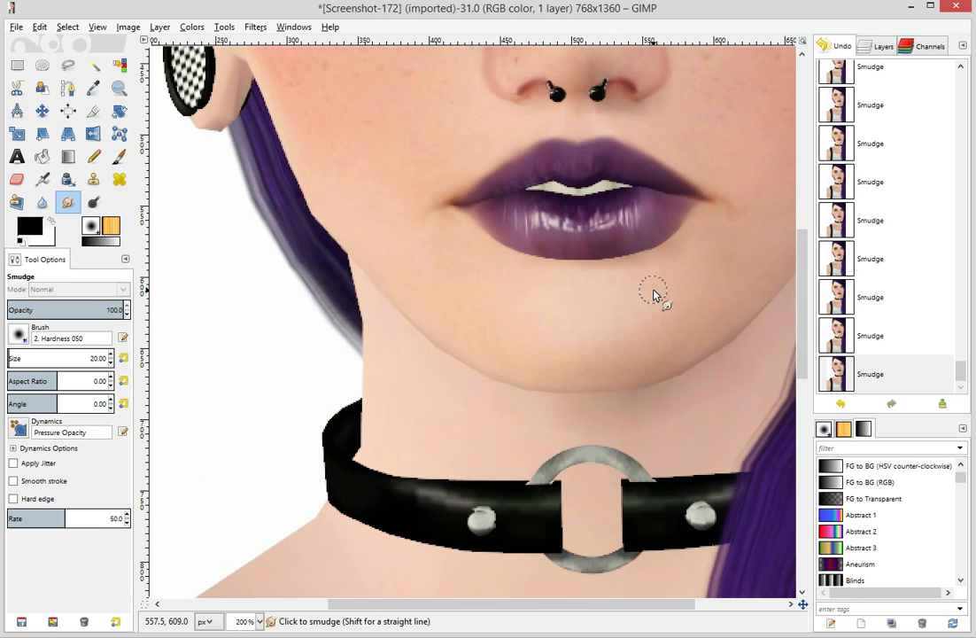
scroll(646, 286, down, 3)
scroll(647, 283, up, 7)
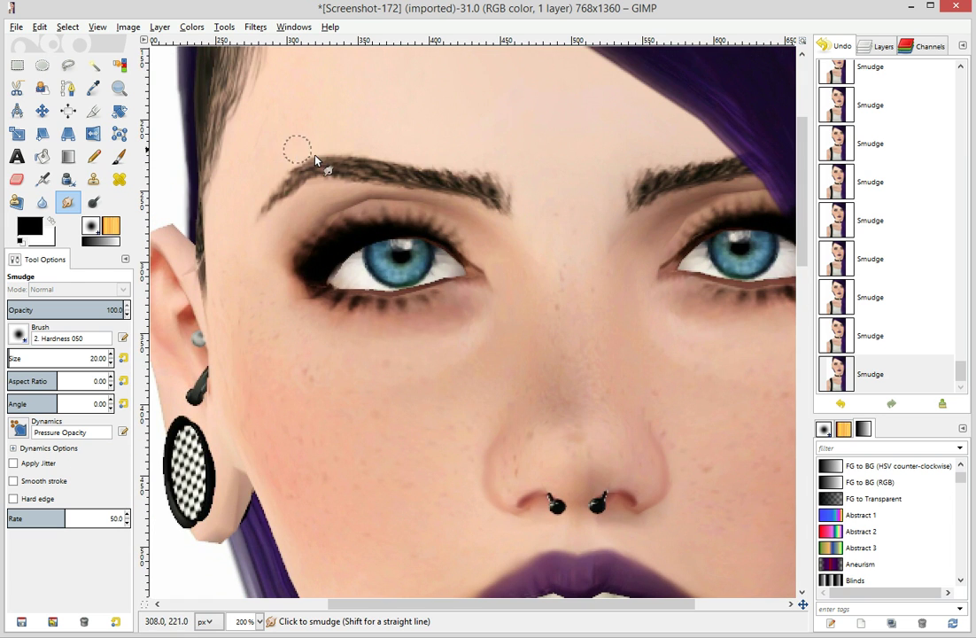
scroll(492, 585, down, 2)
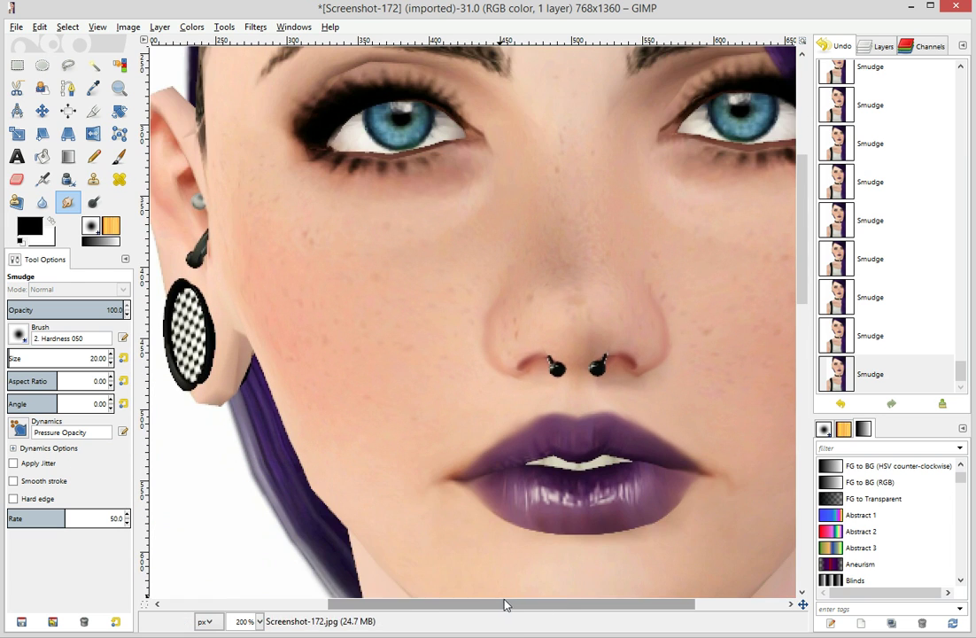
scroll(384, 558, left, 3)
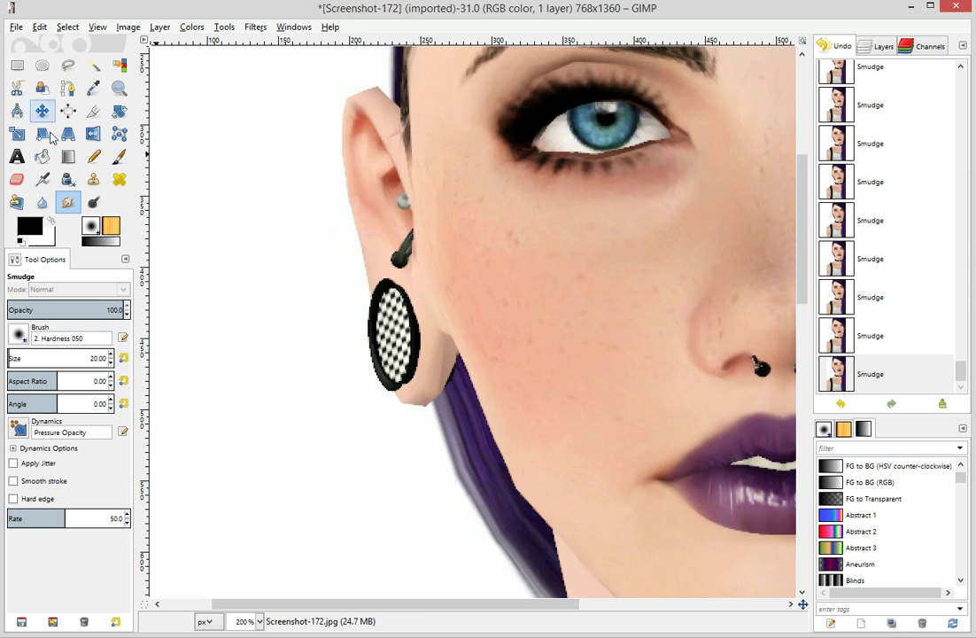
click(42, 65)
mouse_move(241, 147)
mouse_down()
mouse_move(429, 410)
mouse_move(124, 349)
mouse_move(459, 393)
mouse_move(493, 437)
mouse_up()
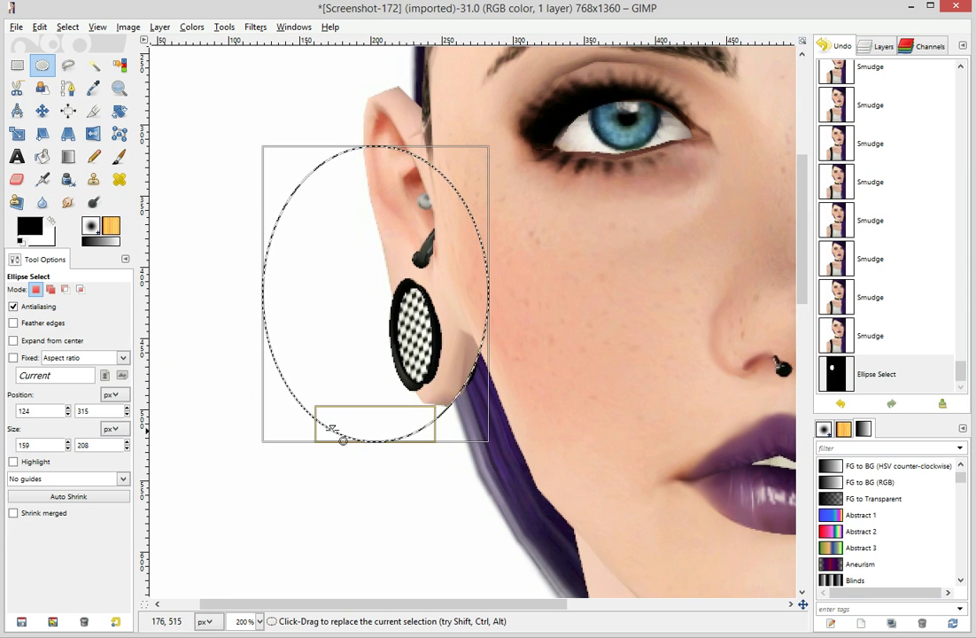
drag(290, 421, 415, 397)
drag(492, 403, 490, 400)
drag(404, 403, 402, 405)
click(501, 406)
Draw an elliptical selection of about 70 × 165 px around the earlobe, with its lower curve following the lobe's rounded edge
drag(303, 202, 475, 463)
drag(325, 449, 388, 422)
drag(436, 397, 459, 370)
mouse_move(493, 410)
mouse_down()
mouse_move(493, 401)
mouse_move(482, 405)
mouse_up()
drag(410, 407, 409, 411)
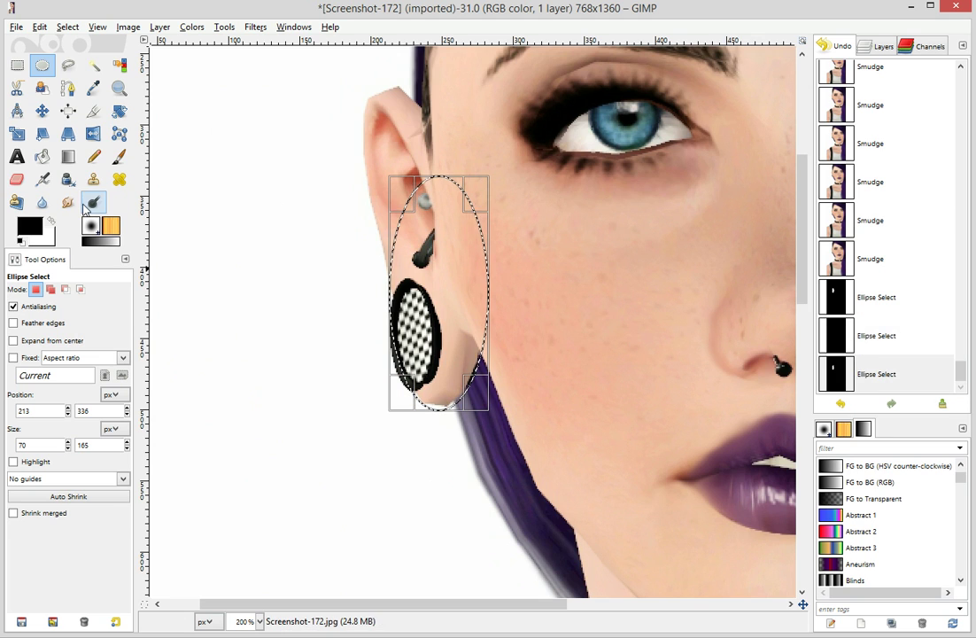
Try to smudge the earlobe's lower edge within the elliptical selection, and undo those strokes through the undo history
click(68, 202)
drag(436, 392, 430, 411)
click(853, 337)
click(882, 290)
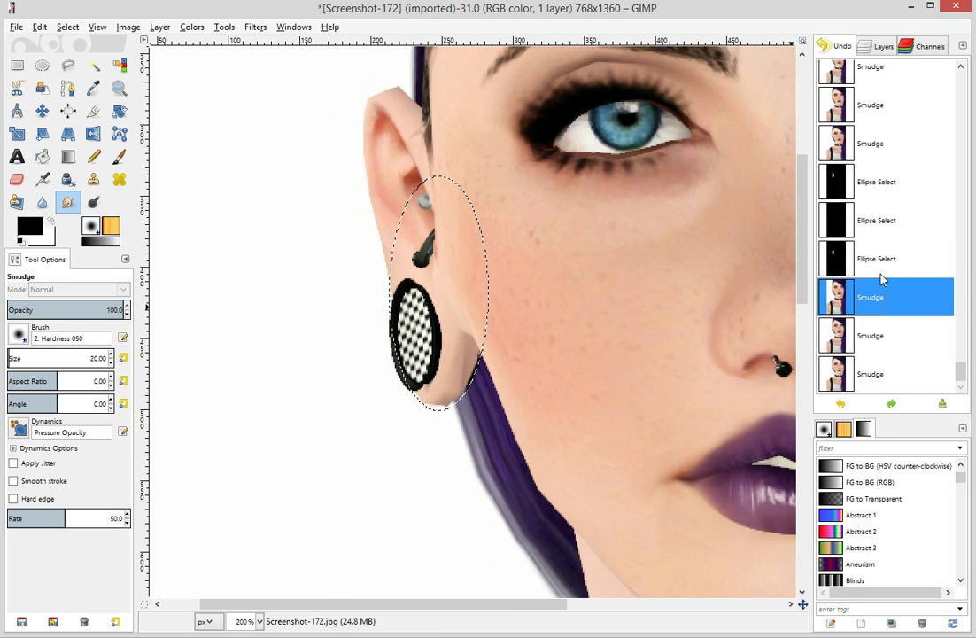
click(877, 248)
Smudge the earlobe's skin outward to the selection's lower curve and up its inner side to round off the jagged lobe
drag(441, 393, 447, 415)
mouse_move(446, 392)
mouse_down()
mouse_move(449, 412)
mouse_move(439, 411)
mouse_move(436, 397)
mouse_move(447, 401)
mouse_move(422, 359)
mouse_move(443, 388)
mouse_move(467, 346)
mouse_up()
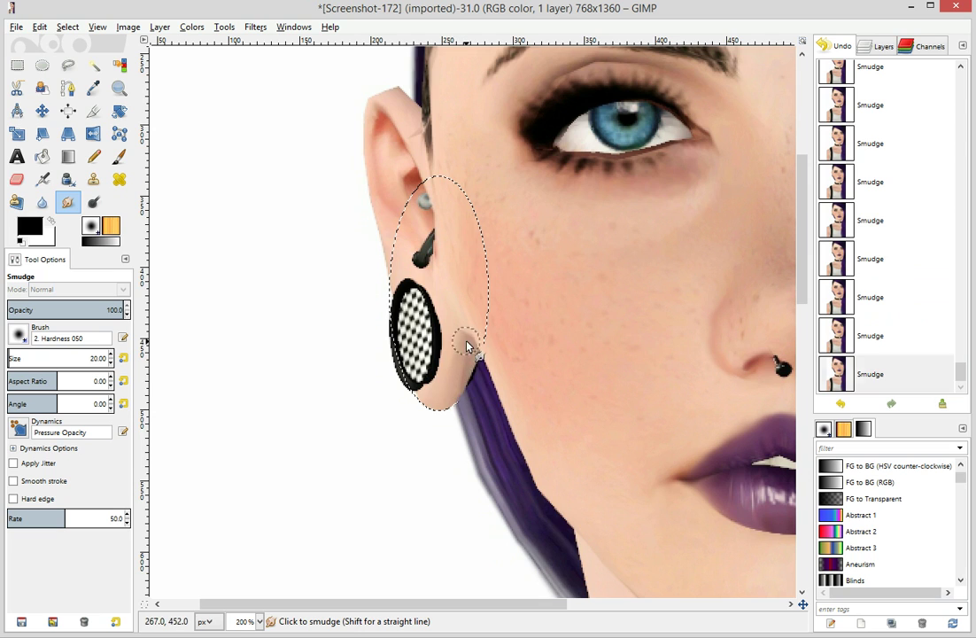
mouse_move(459, 386)
mouse_down()
mouse_move(465, 344)
mouse_move(454, 356)
mouse_move(447, 331)
mouse_move(473, 345)
mouse_move(468, 311)
mouse_move(472, 352)
mouse_move(459, 306)
mouse_move(459, 339)
mouse_move(457, 317)
mouse_move(477, 367)
mouse_move(464, 347)
mouse_move(498, 372)
mouse_move(470, 363)
mouse_move(485, 332)
mouse_move(462, 398)
mouse_move(481, 339)
mouse_move(405, 463)
mouse_move(474, 323)
mouse_move(459, 378)
mouse_up()
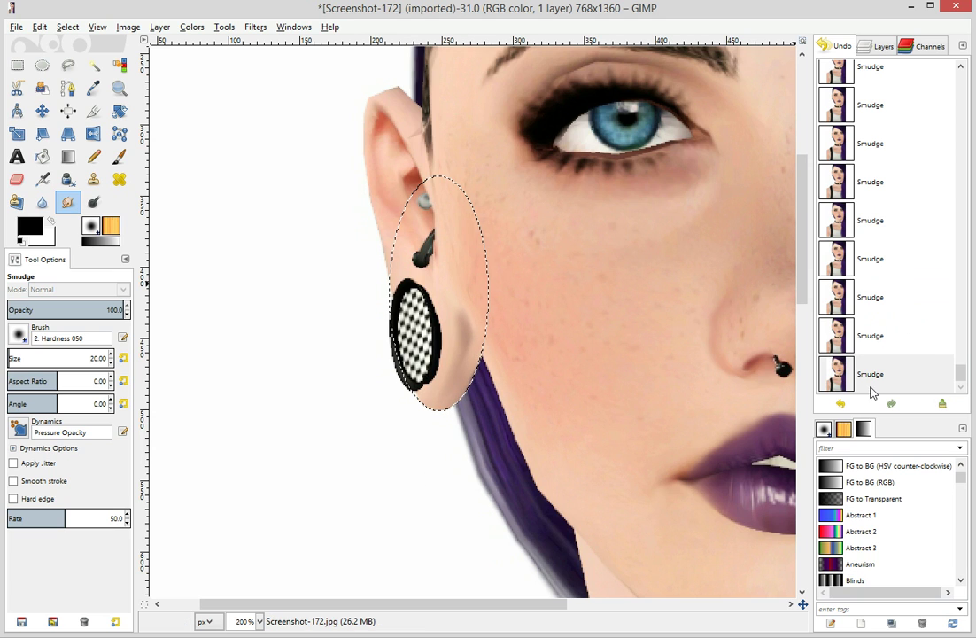
Undo the most recent earlobe smudges and blend the dark shading where the lobe meets the cheek
click(869, 336)
click(864, 314)
click(864, 274)
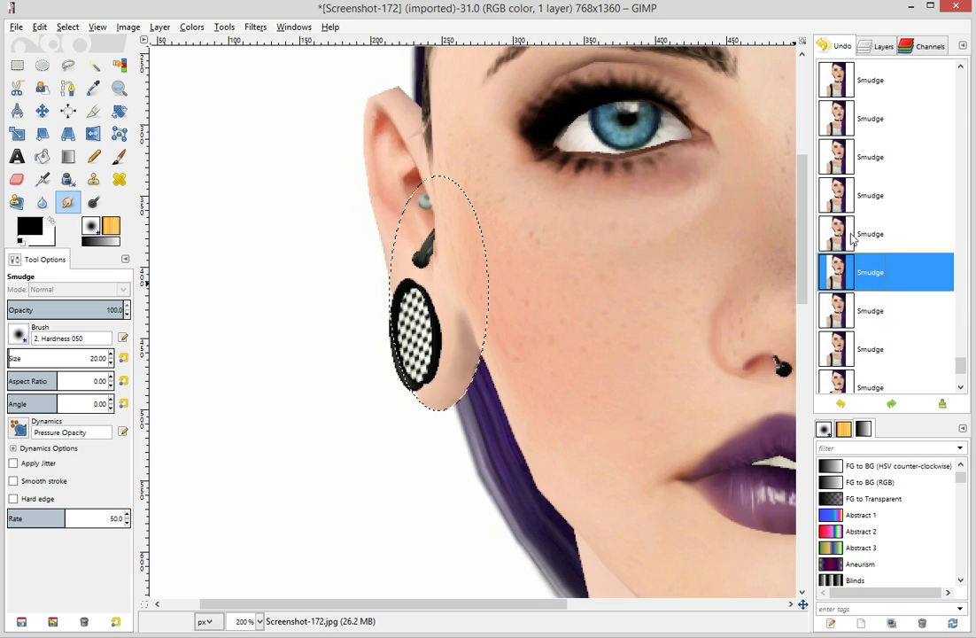
scroll(857, 228, up, 2)
click(869, 326)
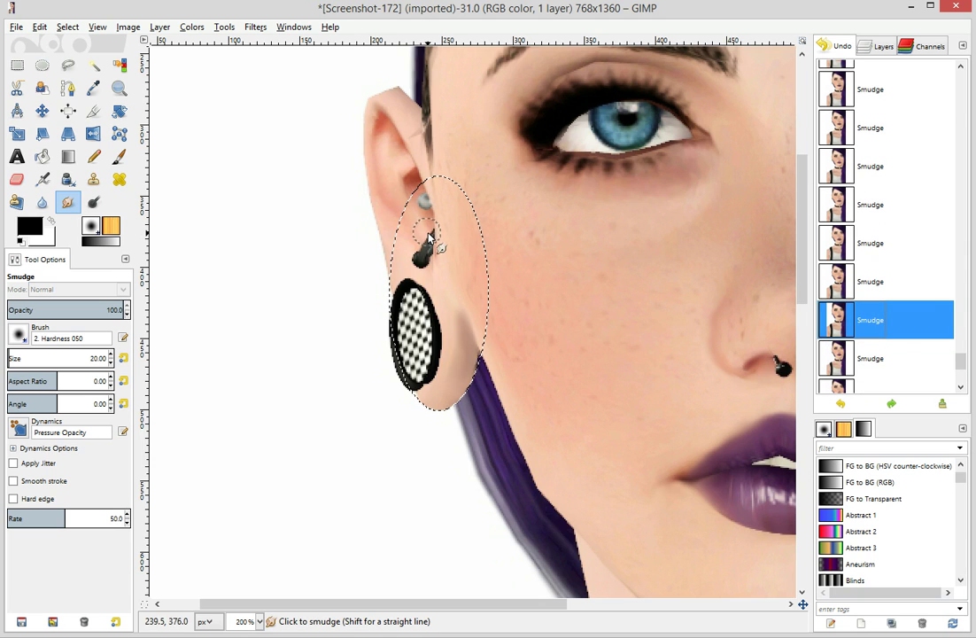
click(462, 322)
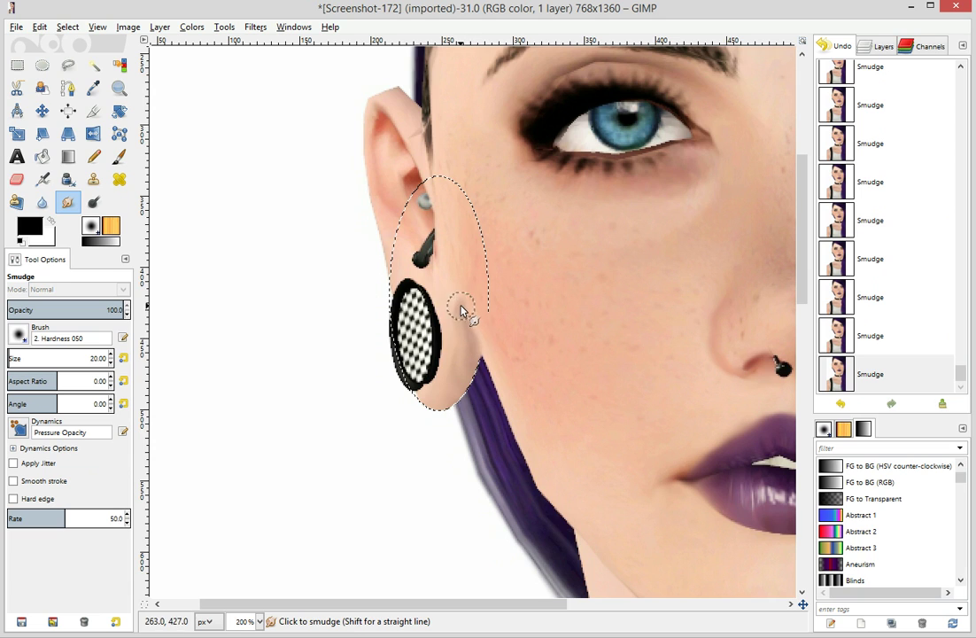
drag(452, 299, 469, 342)
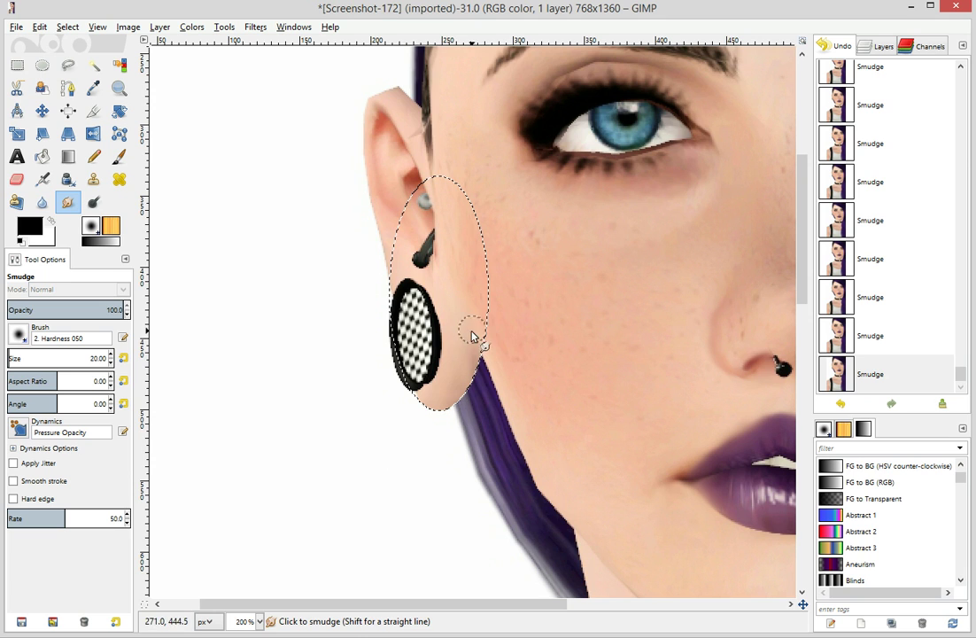
Switch to Ellipse Select and clear the selection around the earlobe
click(17, 65)
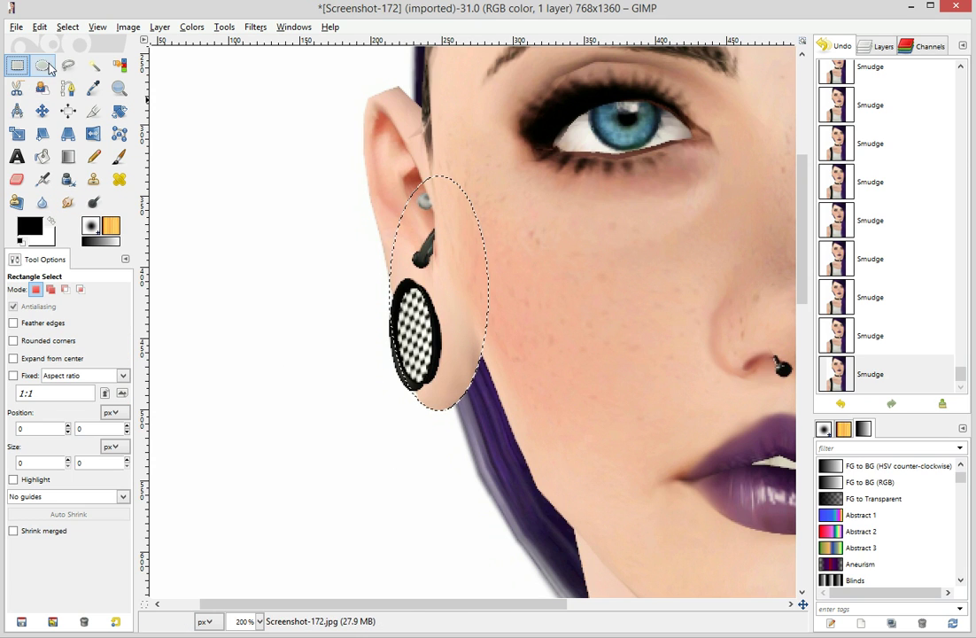
click(68, 66)
click(42, 66)
click(233, 203)
Draw an elliptical selection around the upper ear and fit its upper curve to the top of the ear
drag(327, 103, 532, 333)
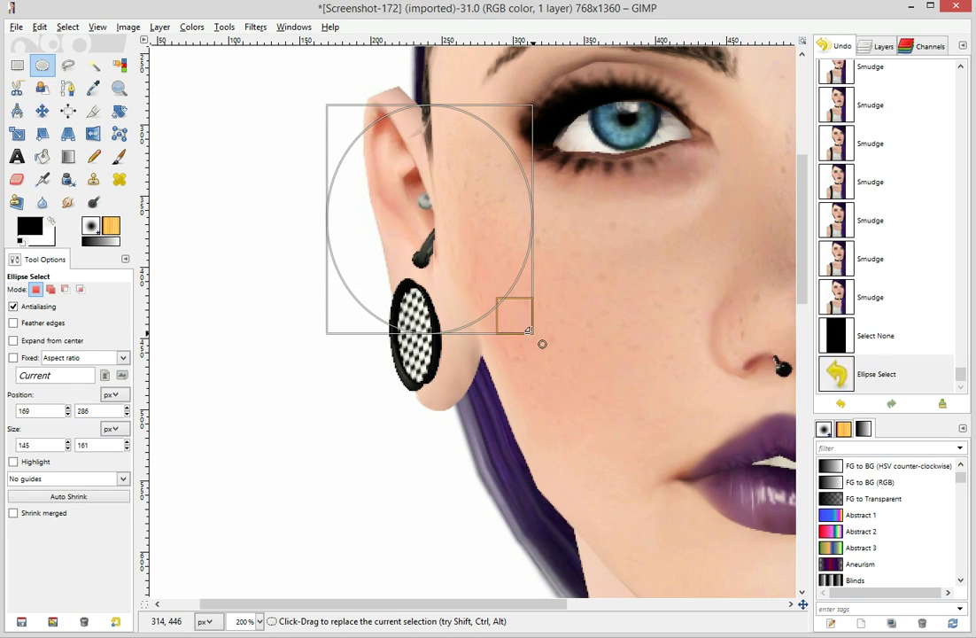
scroll(359, 459, up, 5)
scroll(359, 459, up, 3)
drag(494, 476, 405, 453)
scroll(516, 365, down, 2)
drag(343, 520, 376, 517)
drag(439, 322, 452, 326)
drag(378, 313, 363, 311)
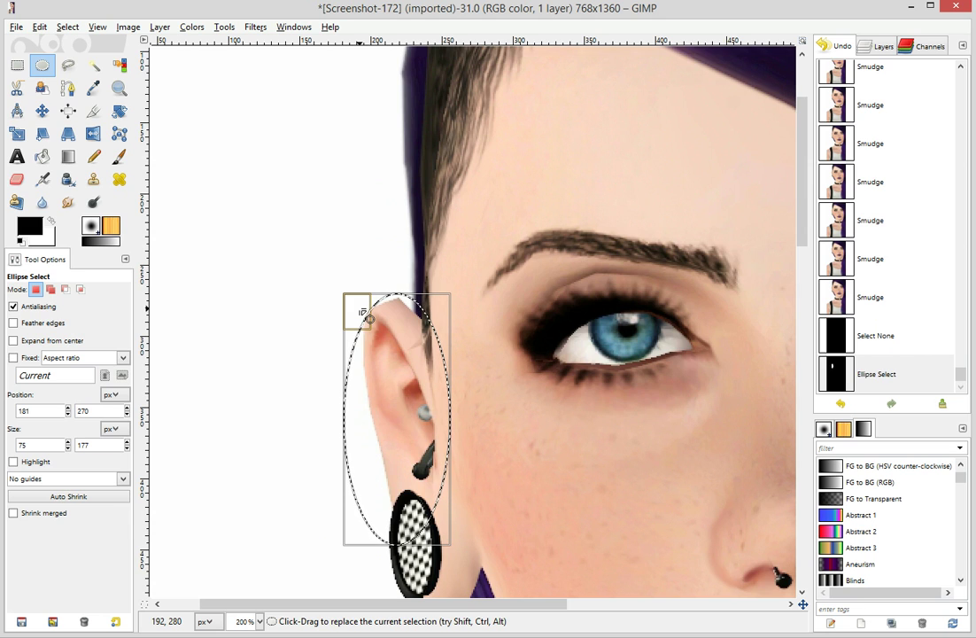
drag(454, 321, 467, 311)
drag(388, 322, 358, 327)
mouse_move(440, 328)
mouse_down()
mouse_move(370, 313)
mouse_move(374, 297)
mouse_move(352, 333)
mouse_up()
Smudge the top of the ear out to the selection's curve to round its angular upper edge
click(67, 202)
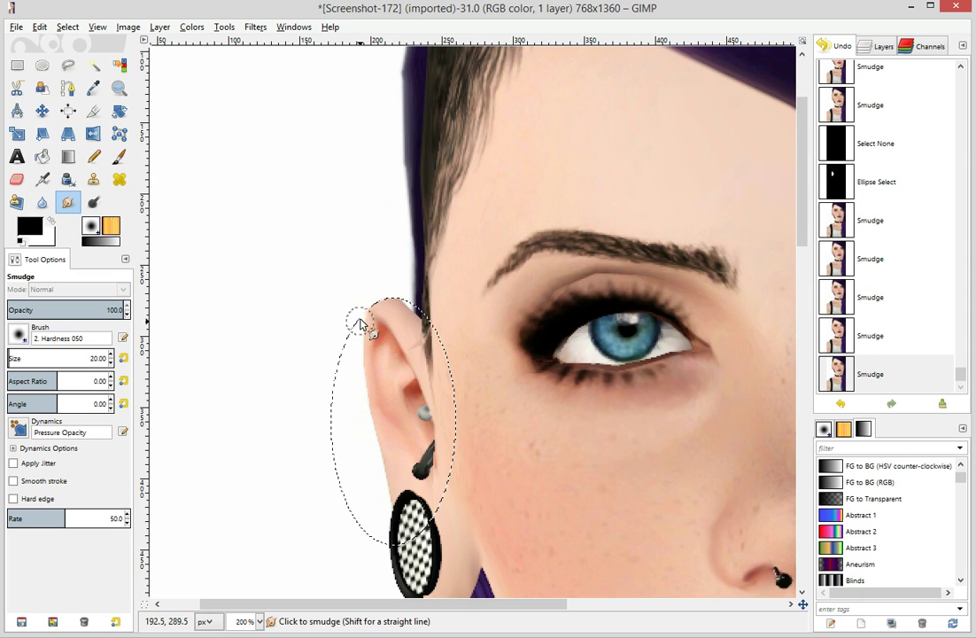
mouse_move(408, 328)
mouse_down()
mouse_move(402, 295)
mouse_move(414, 324)
mouse_up()
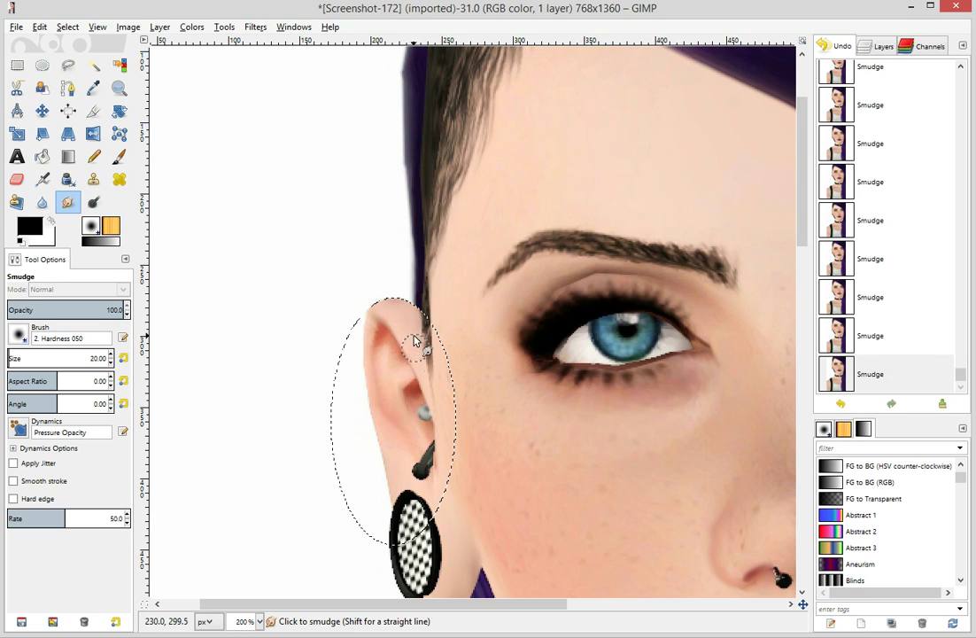
drag(388, 321, 378, 320)
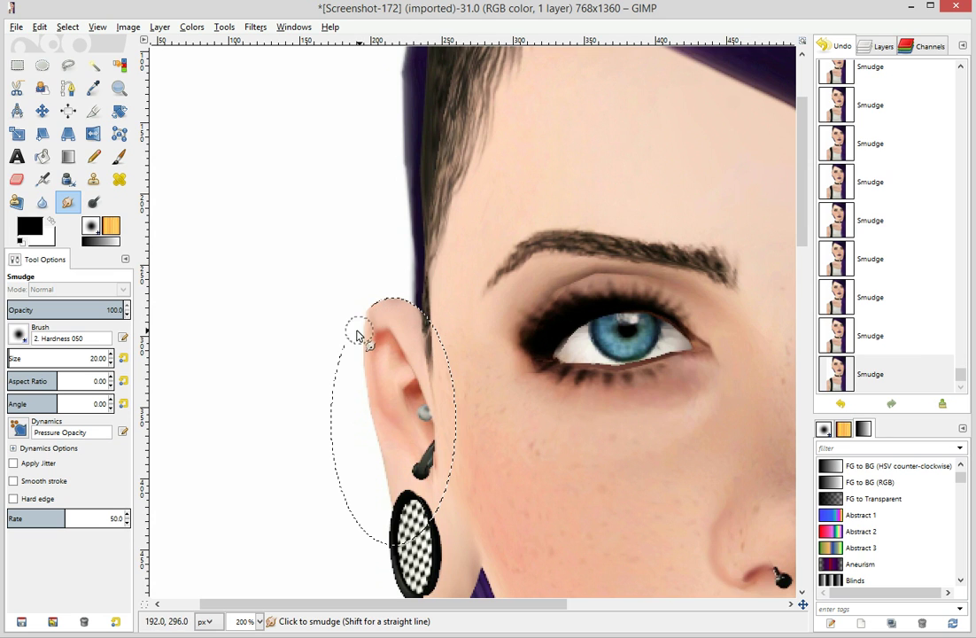
Clear the ear selection, and smudge the ear's upper outer edge and inner contours into smooth transitions
click(42, 64)
click(345, 168)
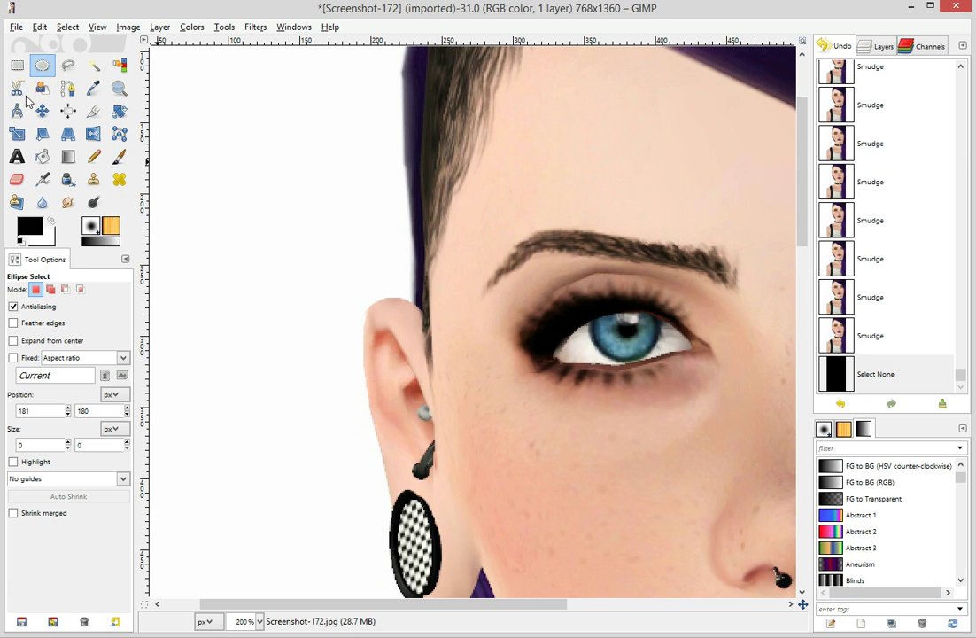
click(75, 197)
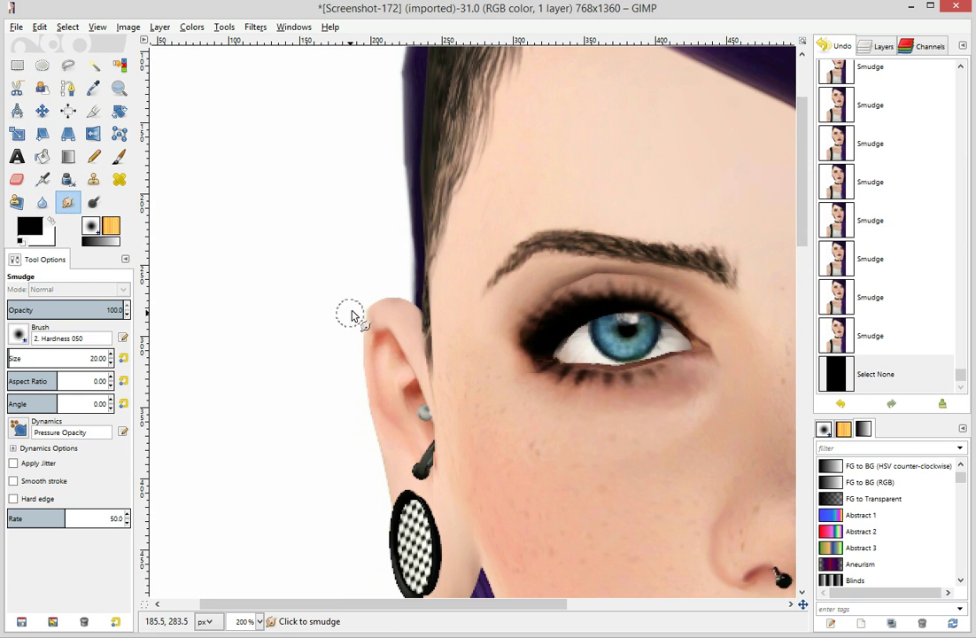
drag(358, 318, 366, 342)
mouse_move(363, 326)
mouse_down()
mouse_move(239, 416)
mouse_move(386, 329)
mouse_move(379, 379)
mouse_move(381, 334)
mouse_move(402, 344)
mouse_move(411, 399)
mouse_move(413, 388)
mouse_move(404, 407)
mouse_move(408, 360)
mouse_move(444, 435)
mouse_up()
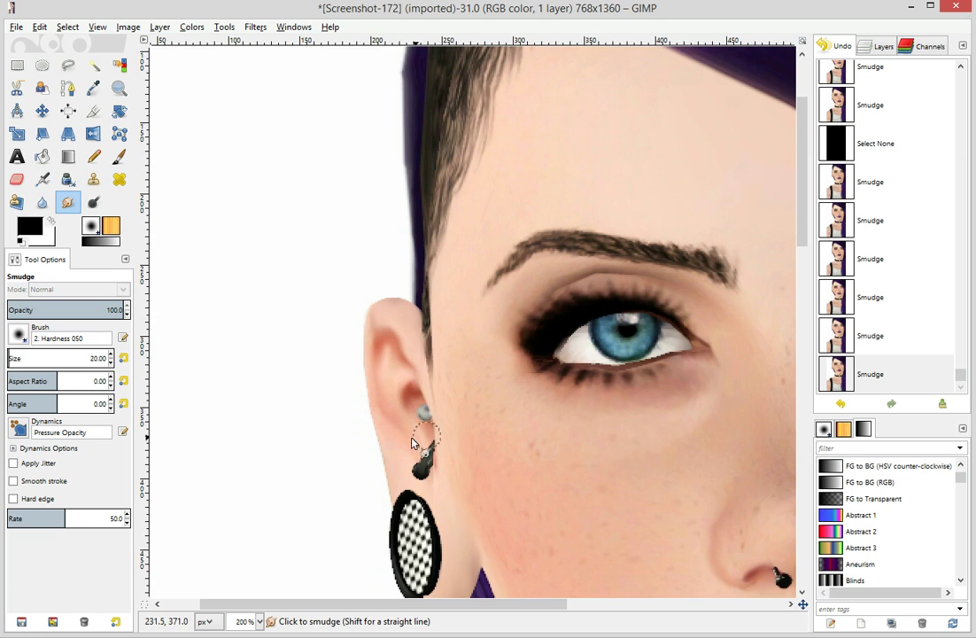
Try to smudge the edge between the checkered plug and the lobe beneath it, and undo the latest strokes
scroll(671, 307, down, 5)
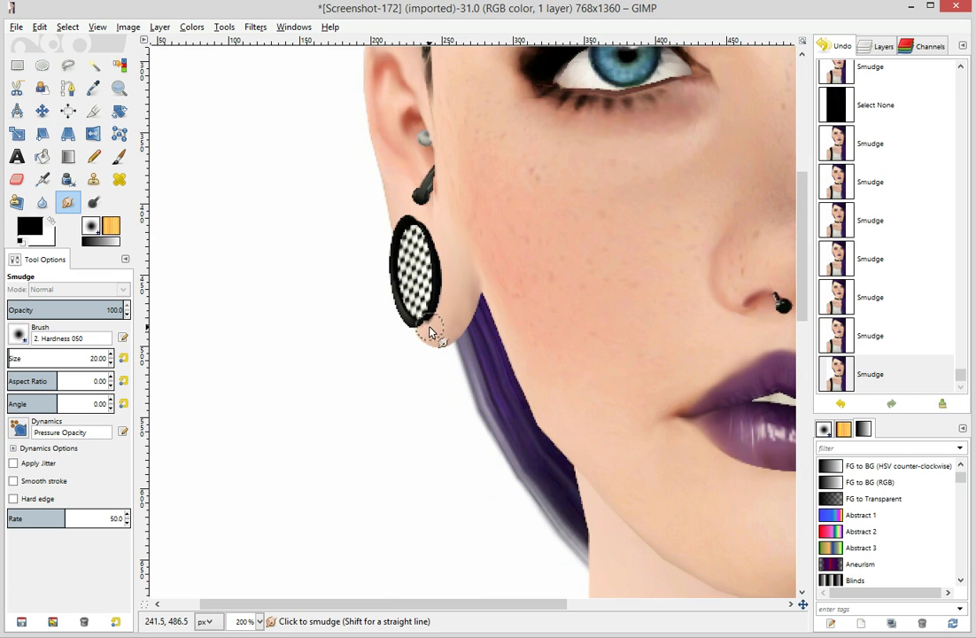
drag(421, 329, 435, 325)
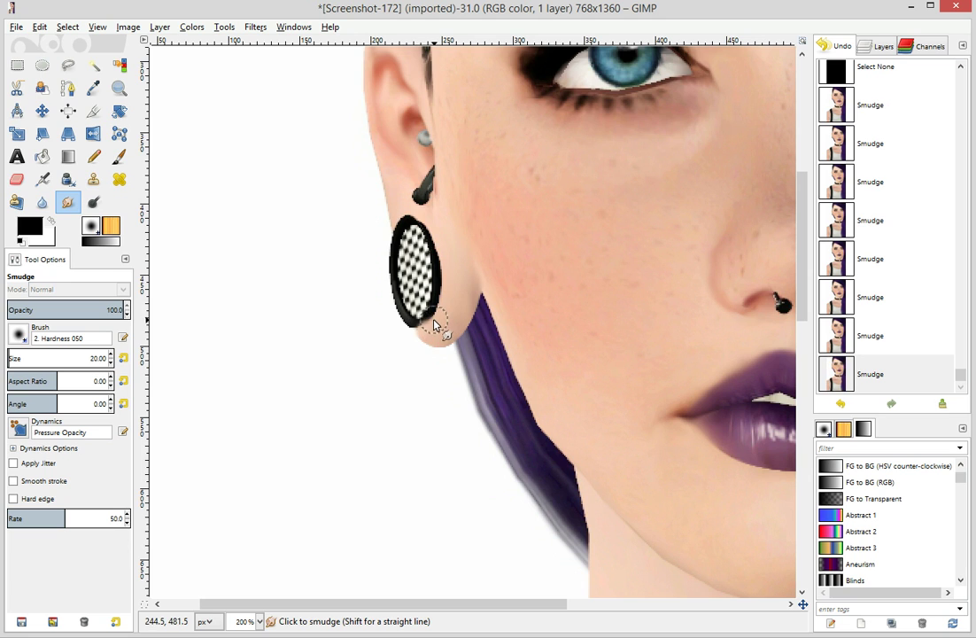
click(872, 334)
click(872, 261)
click(855, 300)
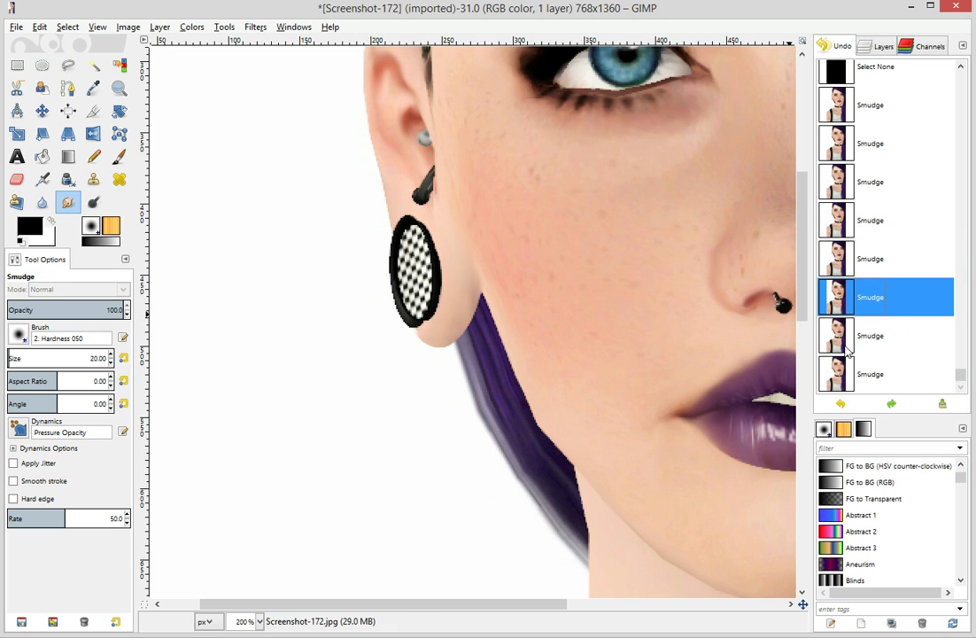
Smudge a short stroke along the ear's inner contour and set the zoom to 50% to check the whole portrait
scroll(445, 434, up, 3)
mouse_move(418, 186)
mouse_down()
mouse_move(406, 196)
mouse_move(417, 213)
mouse_up()
drag(404, 605, 498, 603)
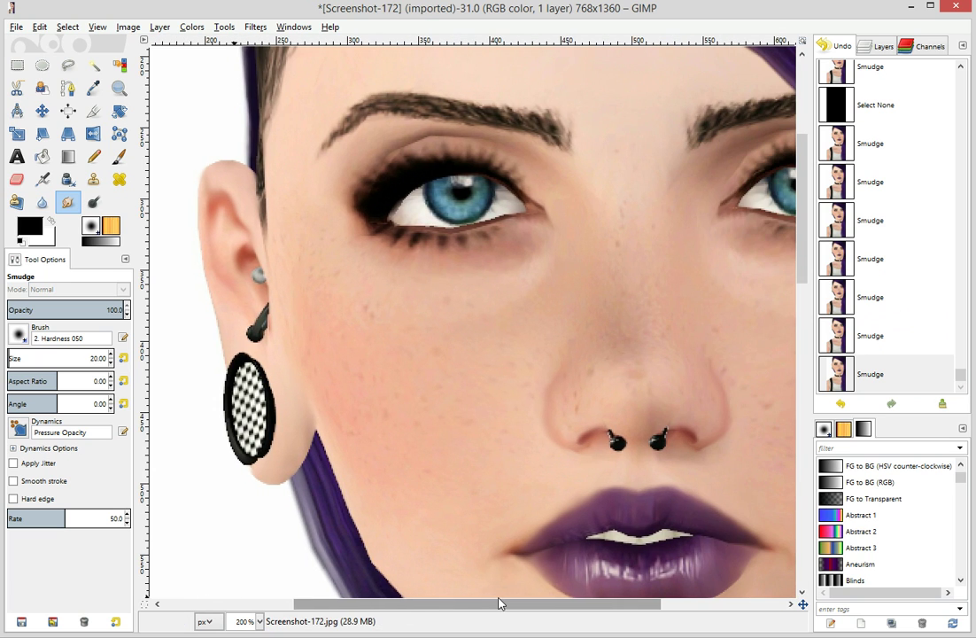
scroll(530, 339, down, 3)
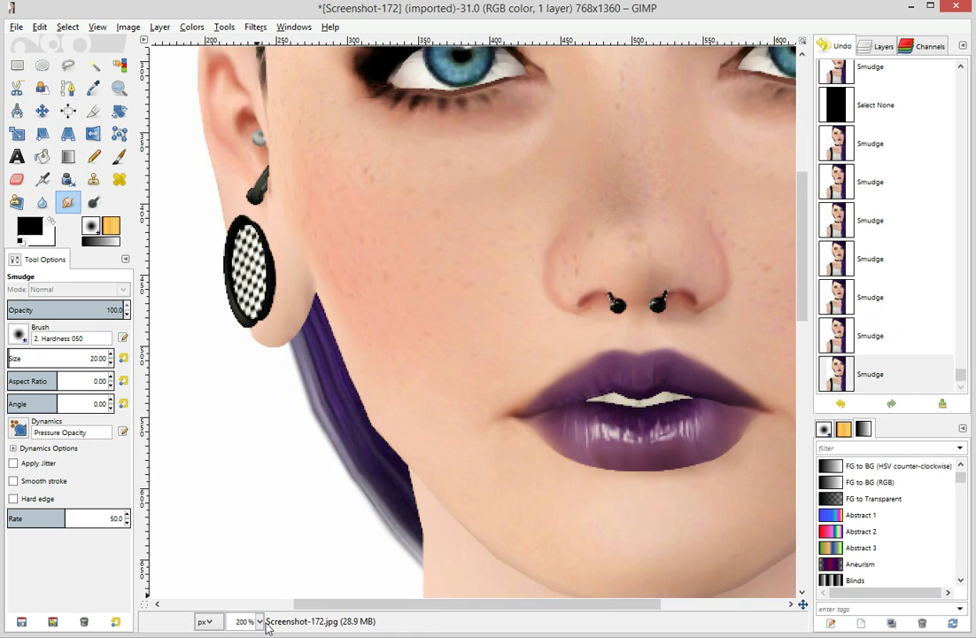
click(259, 621)
click(266, 562)
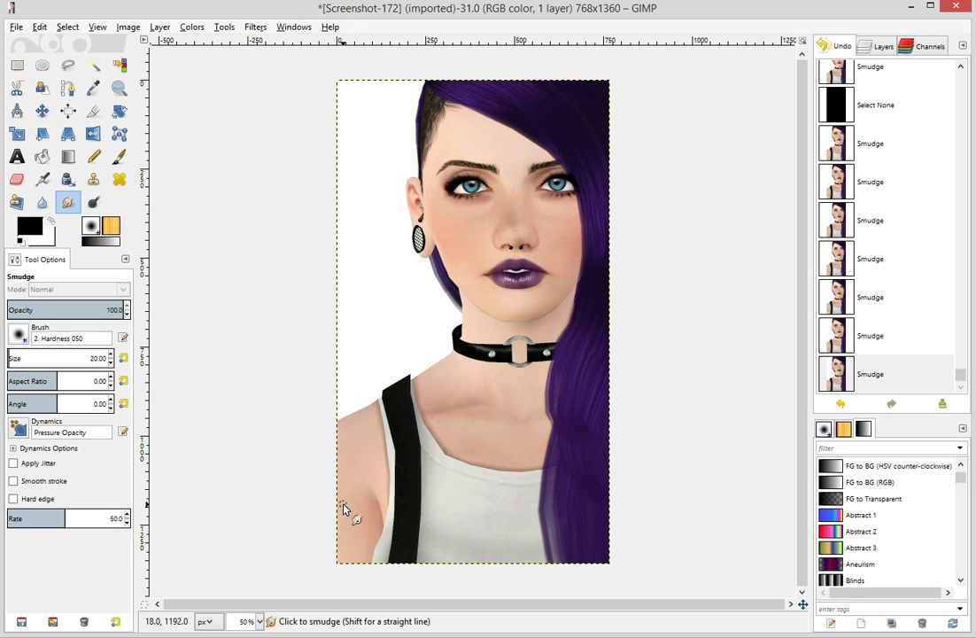
click(260, 622)
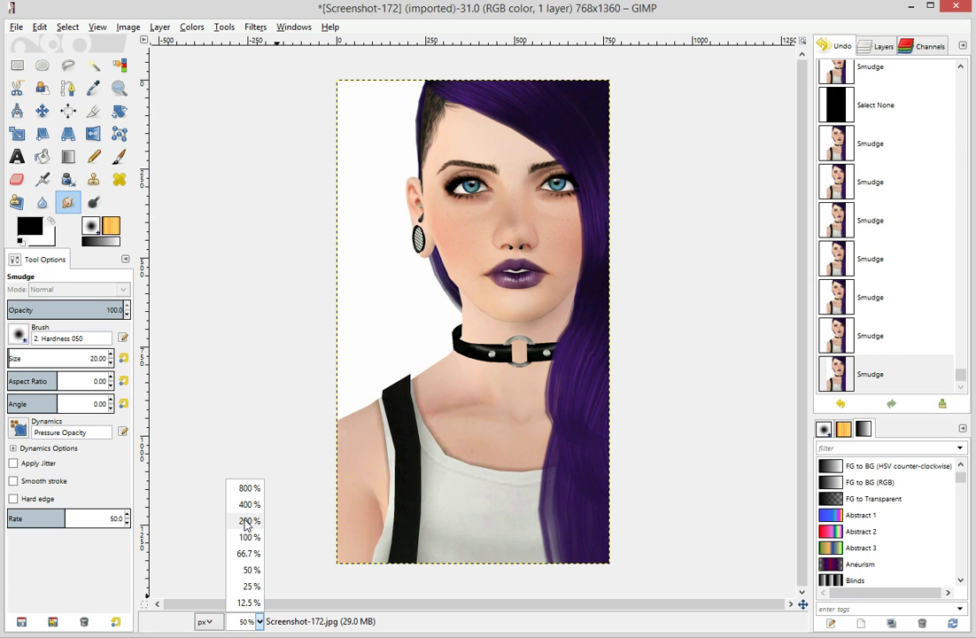
click(397, 392)
Fit an elliptical selection of about 742 × 724 px at 124, 386 whose lower curve follows the white top's neckline
click(42, 65)
drag(349, 330, 669, 613)
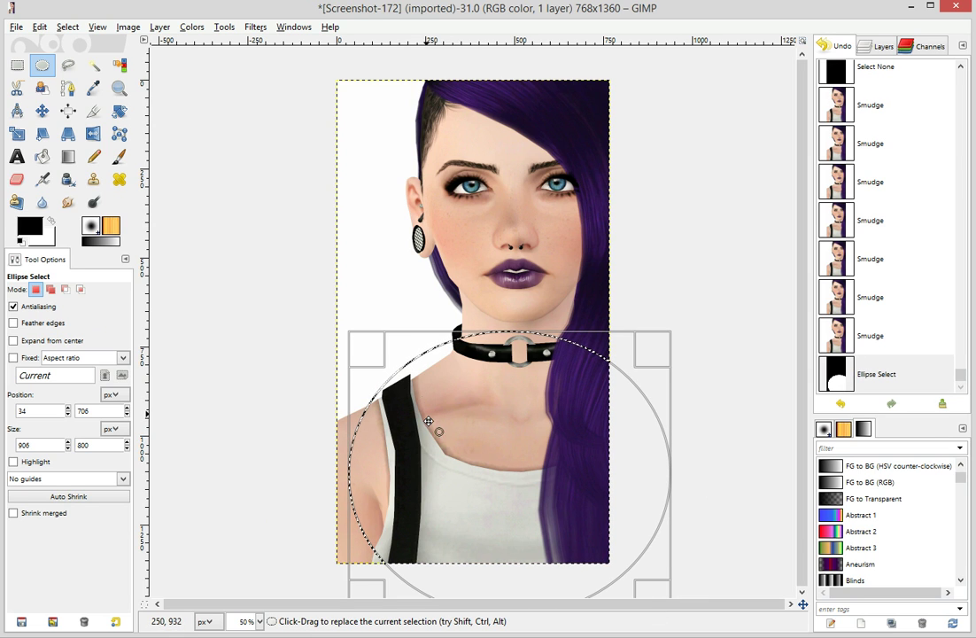
drag(479, 517, 496, 402)
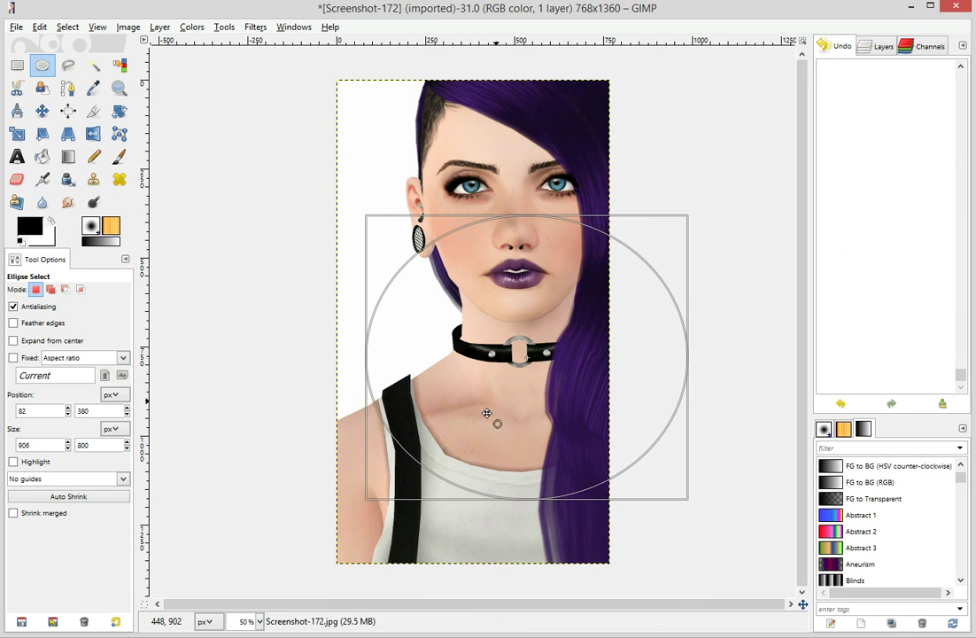
drag(375, 487, 435, 460)
drag(560, 422, 516, 424)
drag(617, 462, 671, 474)
drag(414, 474, 406, 473)
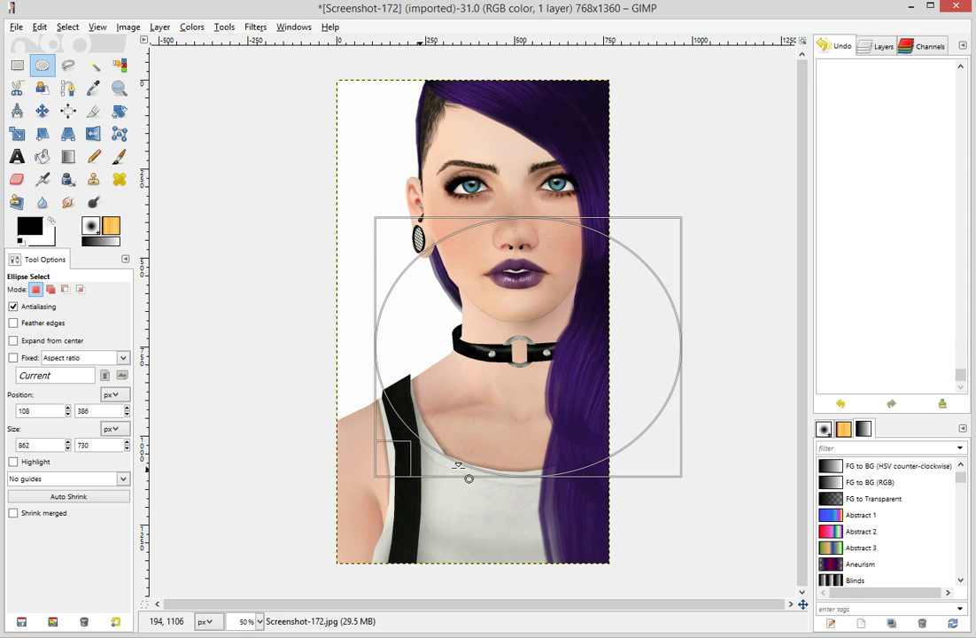
drag(643, 466, 608, 466)
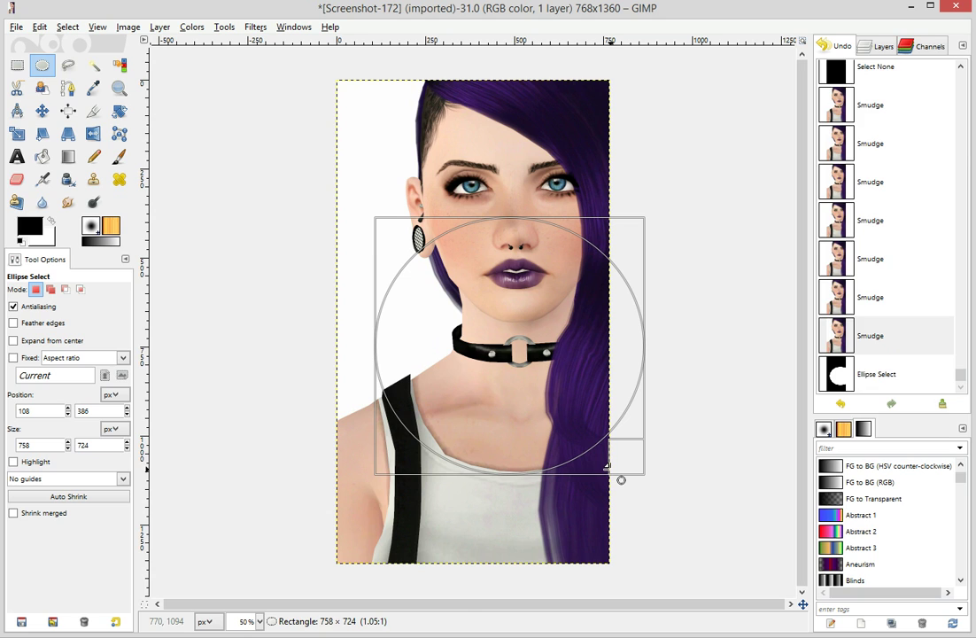
drag(400, 455, 398, 462)
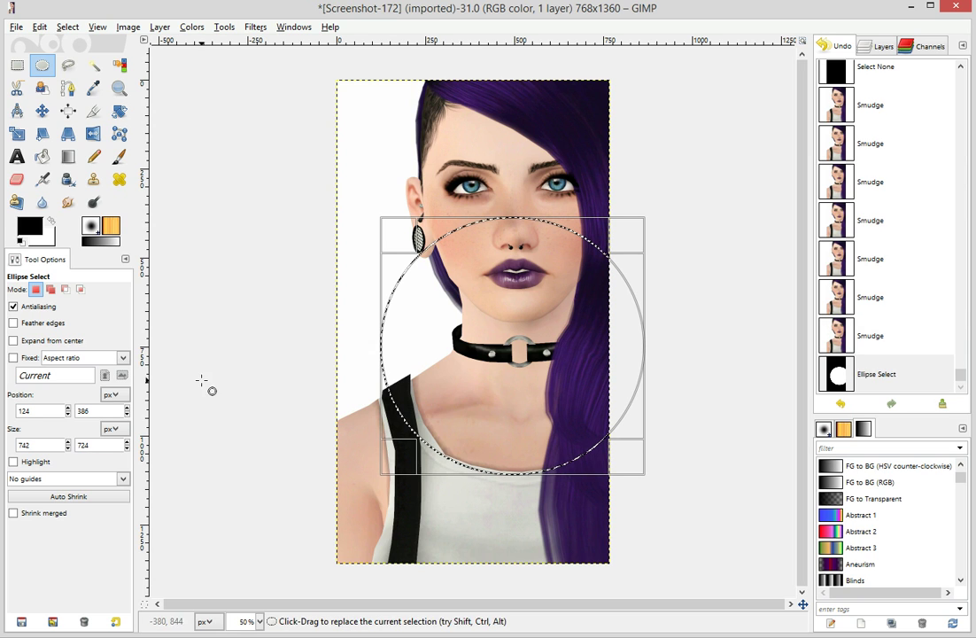
With the Smudge brush size set to 49, smudge the chest skin down to the selection's curve from the neckline's centre to the hair
click(41, 202)
click(67, 202)
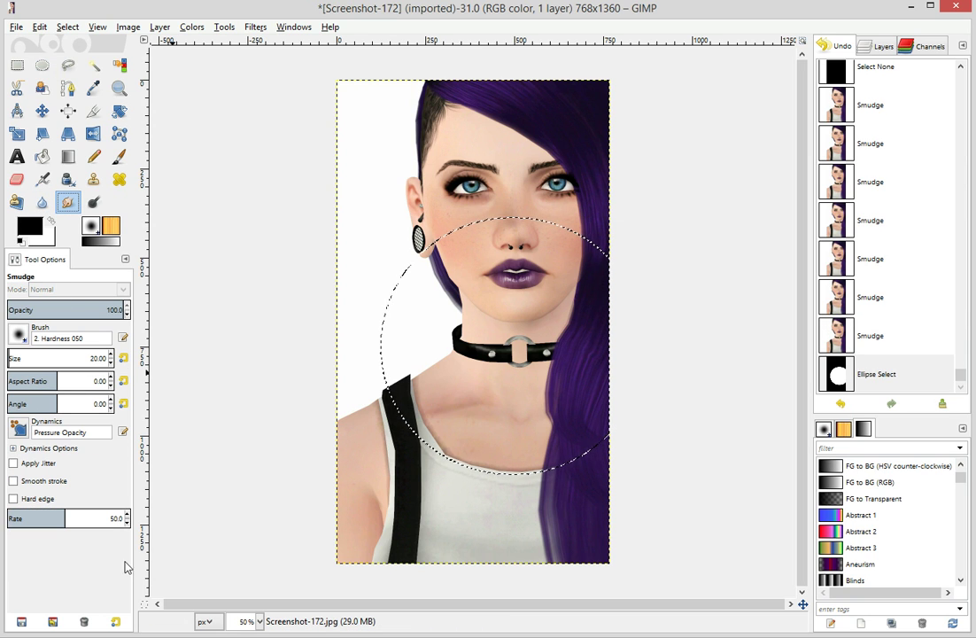
click(260, 621)
click(249, 520)
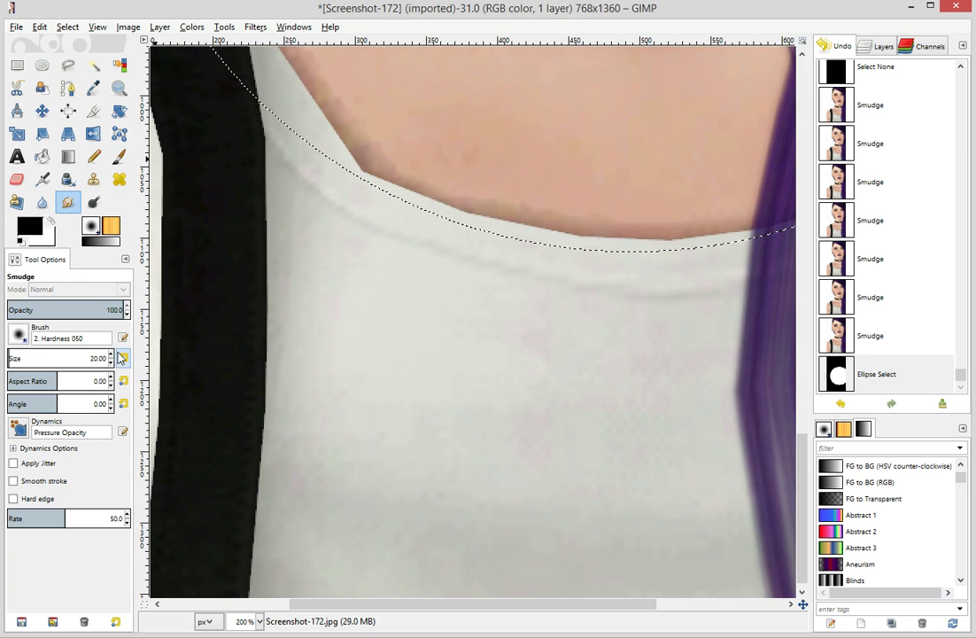
scroll(112, 357, up, 20)
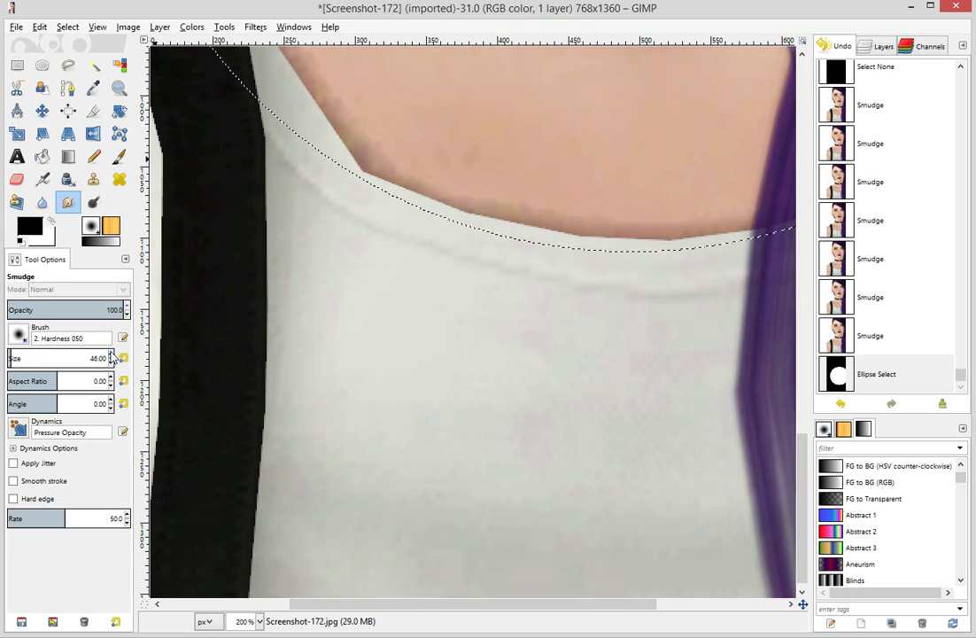
scroll(555, 289, up, 5)
scroll(514, 347, down, 1)
drag(540, 288, 543, 387)
mouse_move(541, 293)
mouse_down()
mouse_move(546, 390)
mouse_move(556, 395)
mouse_up()
mouse_move(564, 297)
mouse_down()
mouse_move(576, 399)
mouse_move(589, 394)
mouse_up()
drag(588, 288, 594, 398)
drag(589, 293, 602, 399)
drag(599, 302, 623, 414)
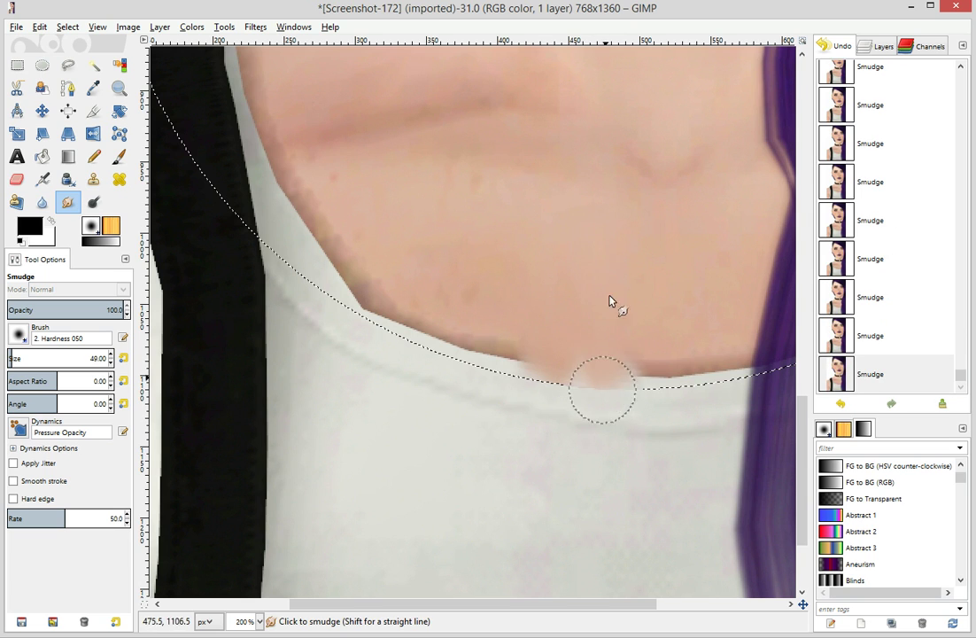
drag(592, 323, 584, 434)
drag(631, 324, 646, 454)
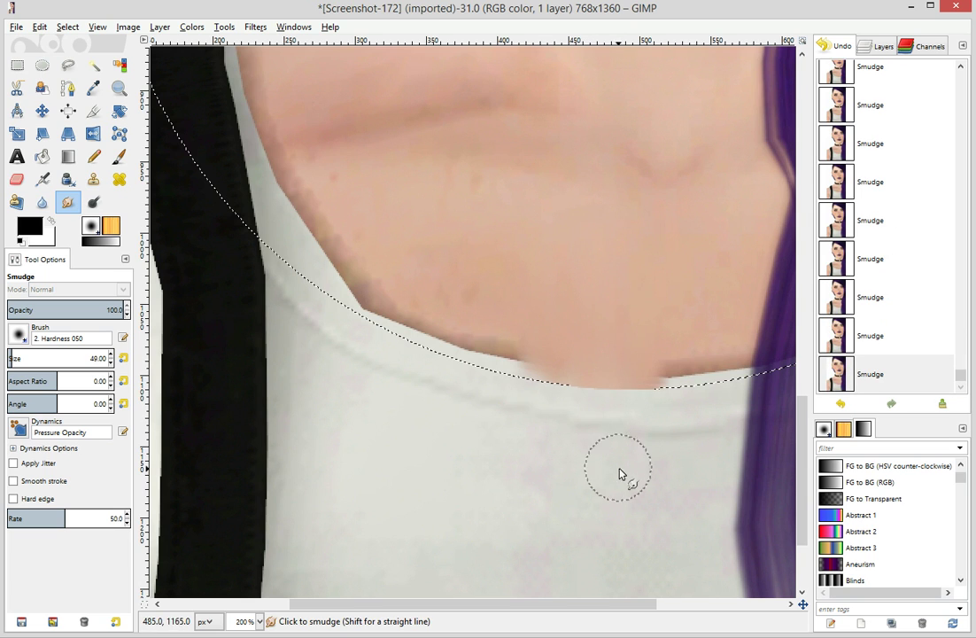
mouse_move(699, 339)
mouse_down()
mouse_move(712, 445)
mouse_move(728, 411)
mouse_up()
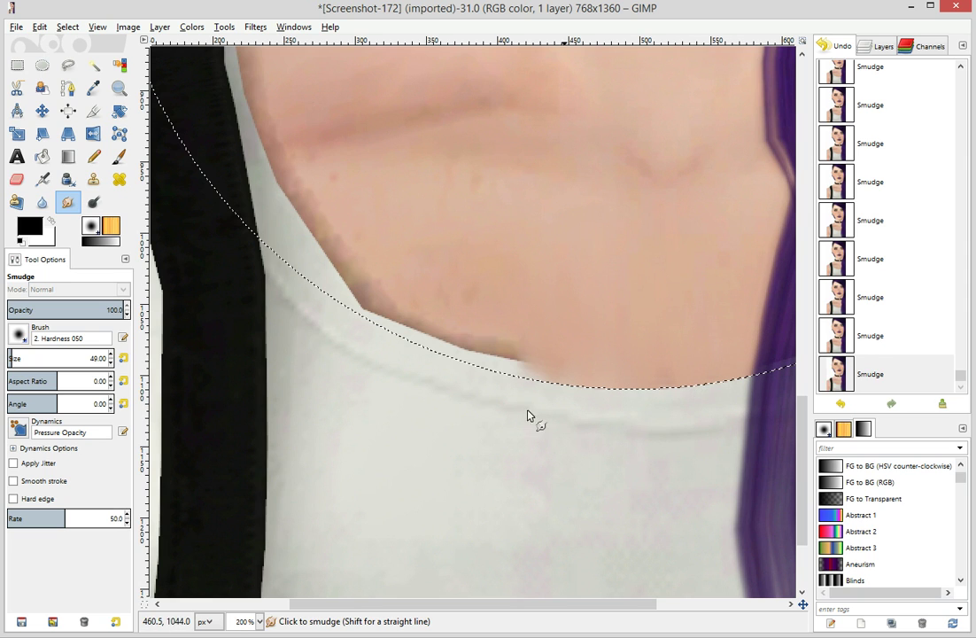
Smudge the skin down to the selection's curve from the neckline's centre towards the black strap to remove the angular corners
drag(518, 300, 496, 443)
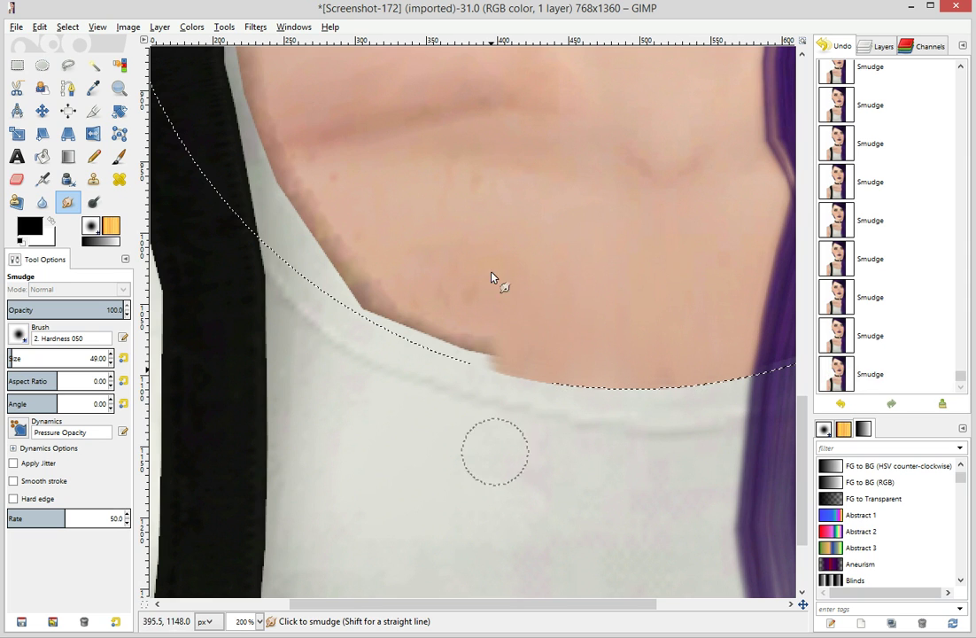
drag(491, 285, 458, 452)
drag(461, 321, 437, 423)
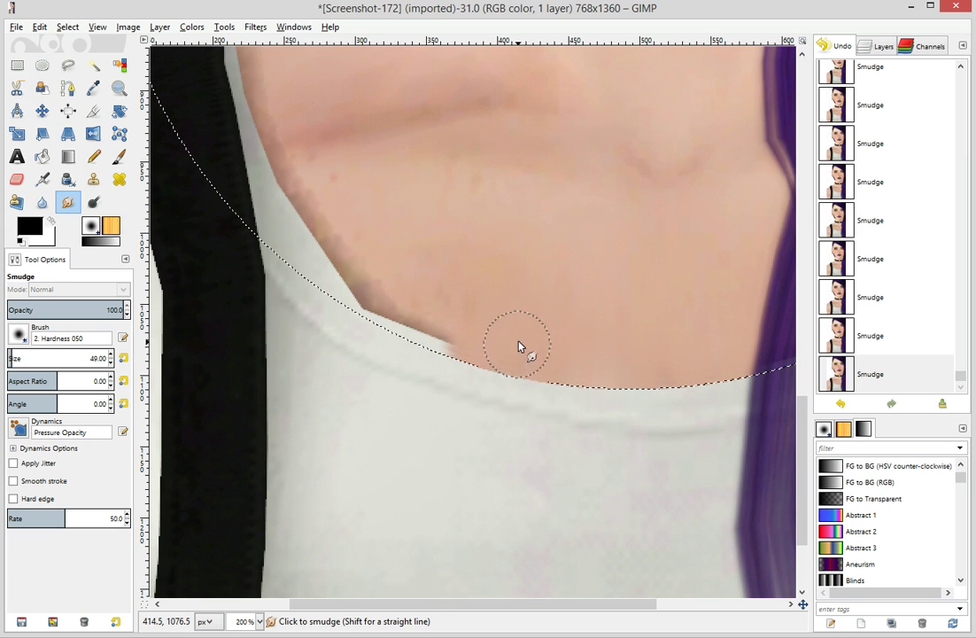
scroll(508, 467, up, 10)
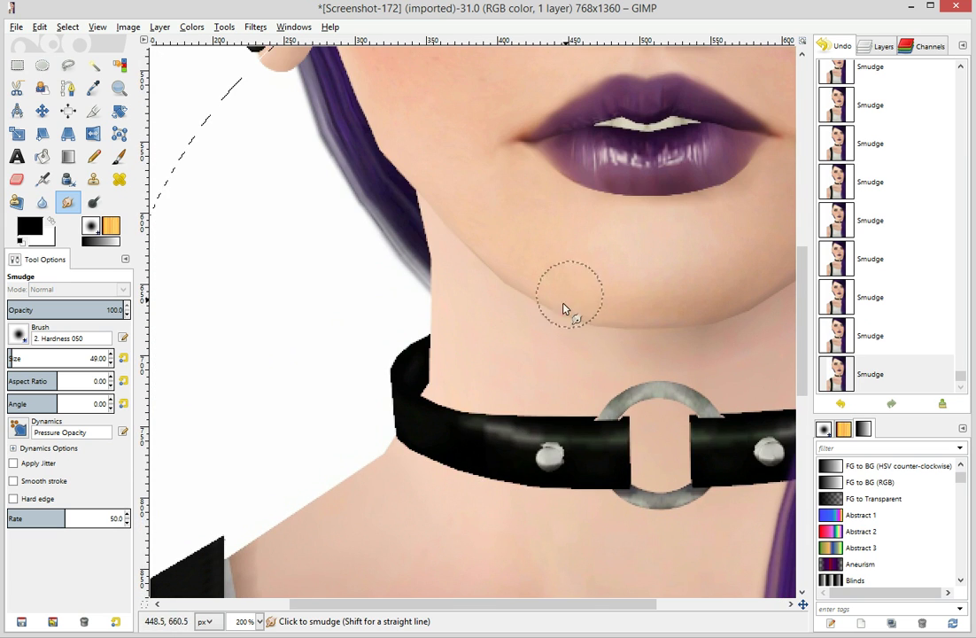
scroll(508, 468, down, 12)
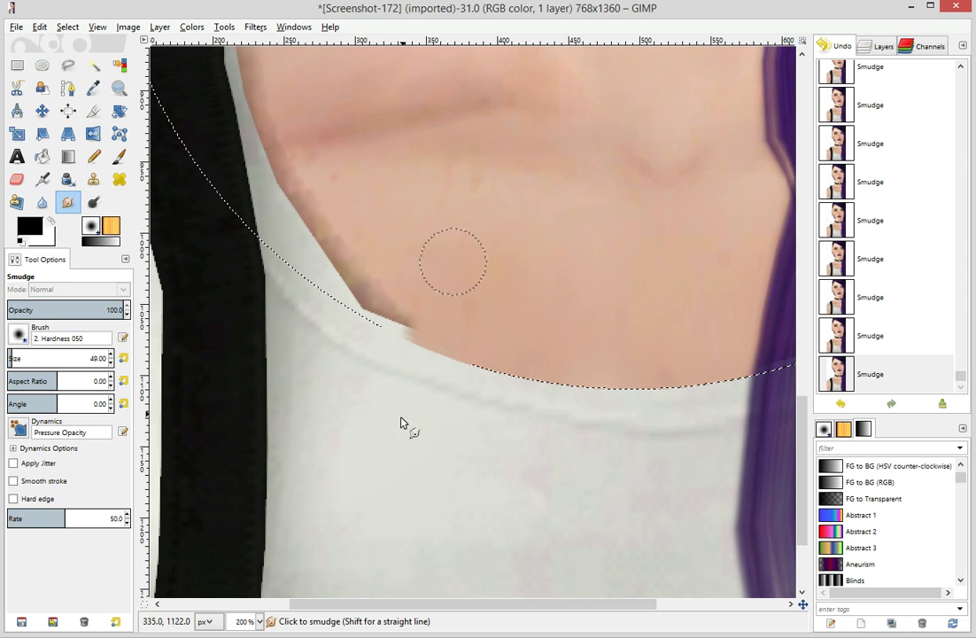
mouse_move(373, 288)
mouse_down()
mouse_move(379, 347)
mouse_move(369, 350)
mouse_up()
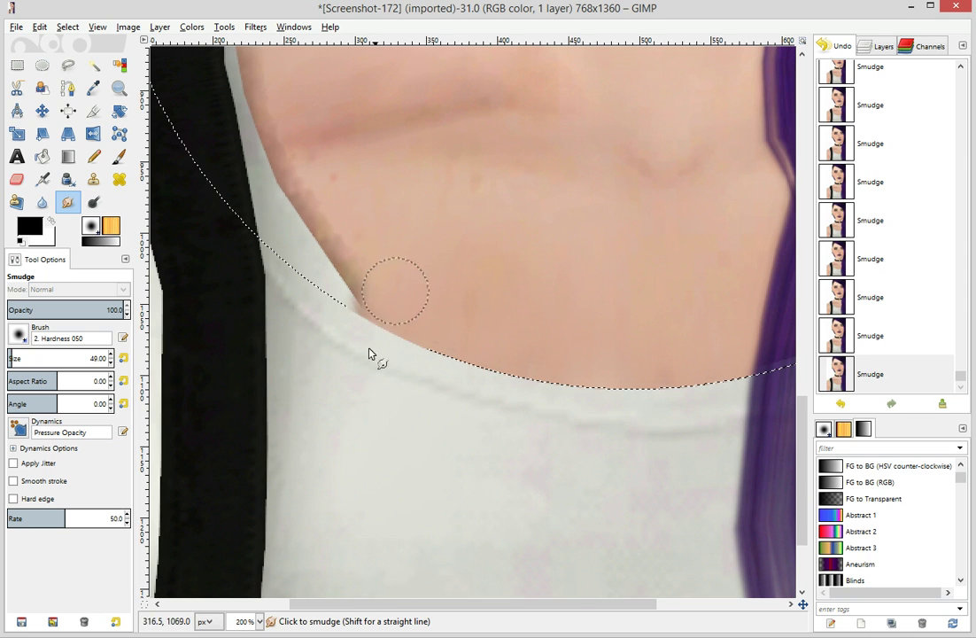
Clear the neckline selection and draw a new elliptical selection of about 396 × 362 px over the chest beside the black strap
click(41, 65)
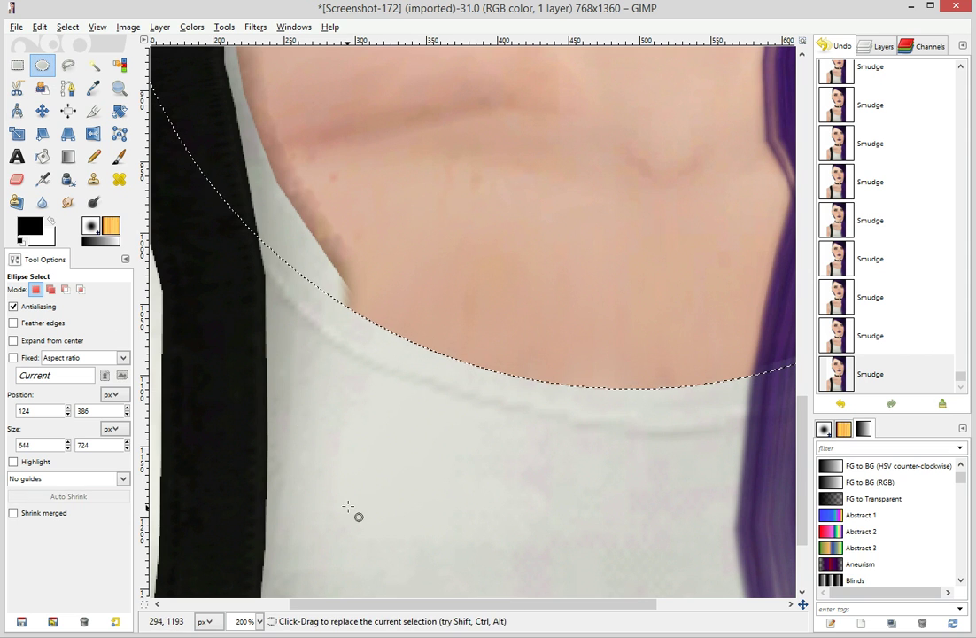
click(388, 557)
drag(464, 607, 408, 598)
scroll(449, 592, up, 4)
scroll(467, 293, down, 3)
drag(230, 125, 800, 558)
drag(342, 123, 679, 516)
key(ctrl+z)
drag(272, 476, 365, 594)
drag(516, 312, 401, 223)
drag(567, 449, 829, 523)
drag(421, 512, 434, 462)
click(399, 417)
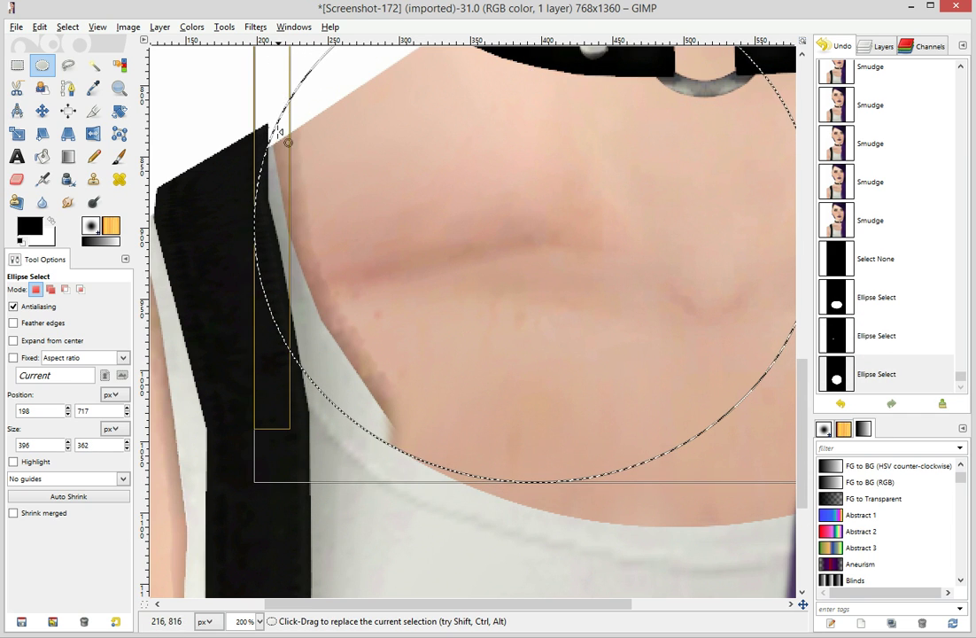
Reshape the ellipse to about 288 × 530 px at 209, 545 so its edge follows the neckline beside the strap
drag(285, 446, 430, 584)
drag(511, 325, 367, 167)
drag(274, 157, 280, 77)
drag(421, 269, 410, 203)
drag(440, 410, 474, 496)
mouse_move(357, 321)
mouse_down()
mouse_move(382, 322)
mouse_move(377, 305)
mouse_up()
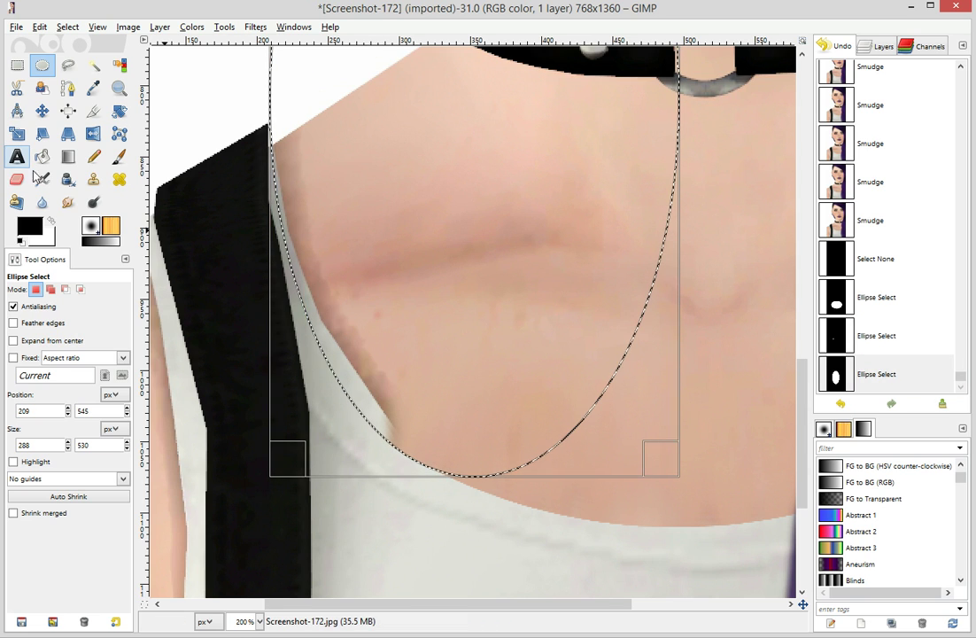
Smudge the skin out to the ellipse's edge to round the neckline from the strap's top down to its lower curve
click(69, 205)
mouse_move(302, 163)
mouse_down()
mouse_move(295, 176)
mouse_move(311, 157)
mouse_move(318, 175)
mouse_move(242, 218)
mouse_move(375, 219)
mouse_move(288, 286)
mouse_up()
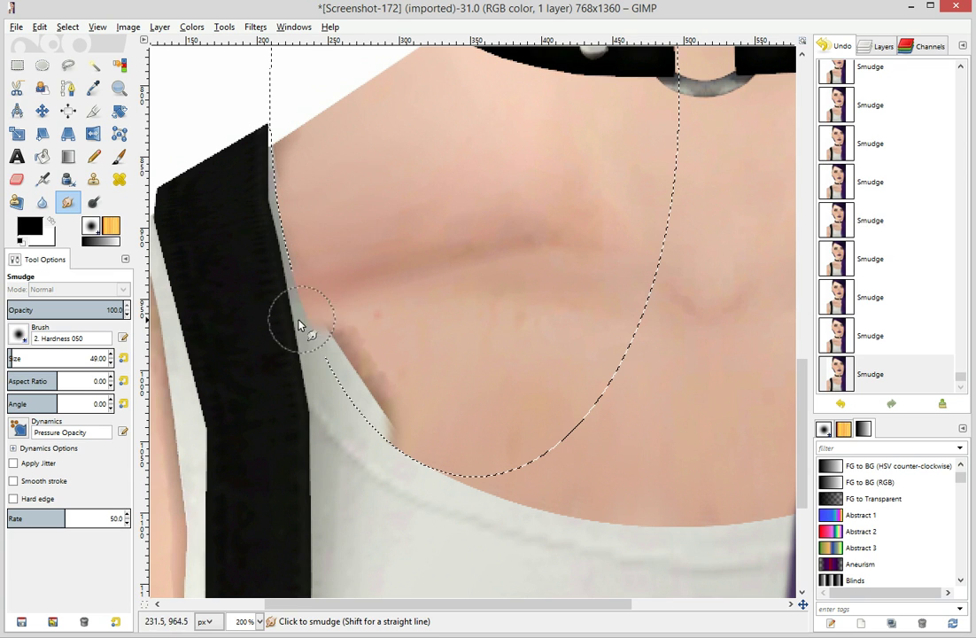
mouse_move(457, 299)
mouse_down()
mouse_move(405, 302)
mouse_move(379, 358)
mouse_move(309, 379)
mouse_up()
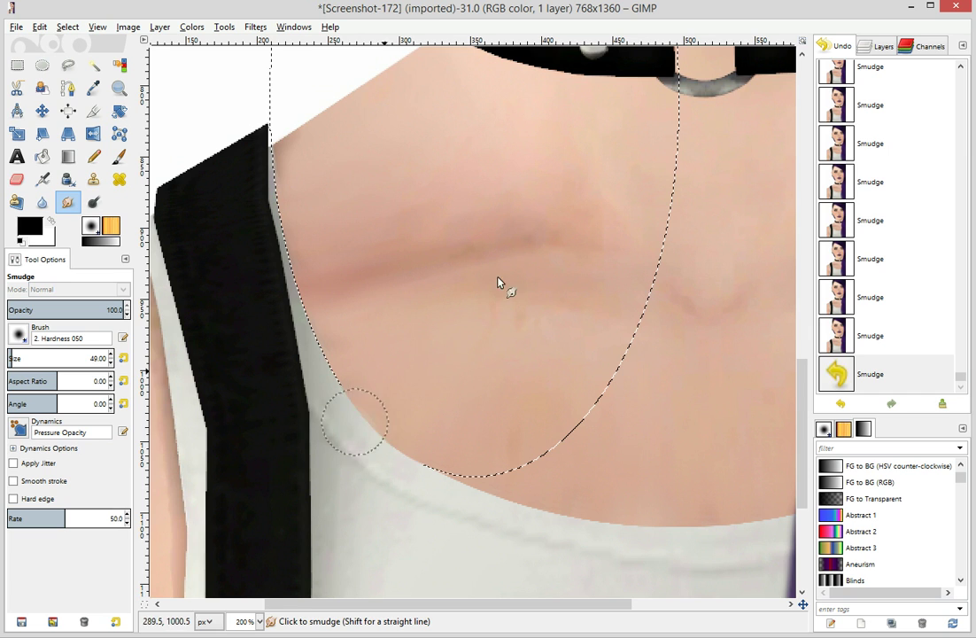
drag(497, 283, 326, 424)
Try to smudge the shoulder corner next to the strap's top, and step back through the history to undo those strokes
drag(324, 144, 247, 179)
mouse_move(297, 124)
mouse_down()
mouse_move(264, 137)
mouse_move(278, 148)
mouse_up()
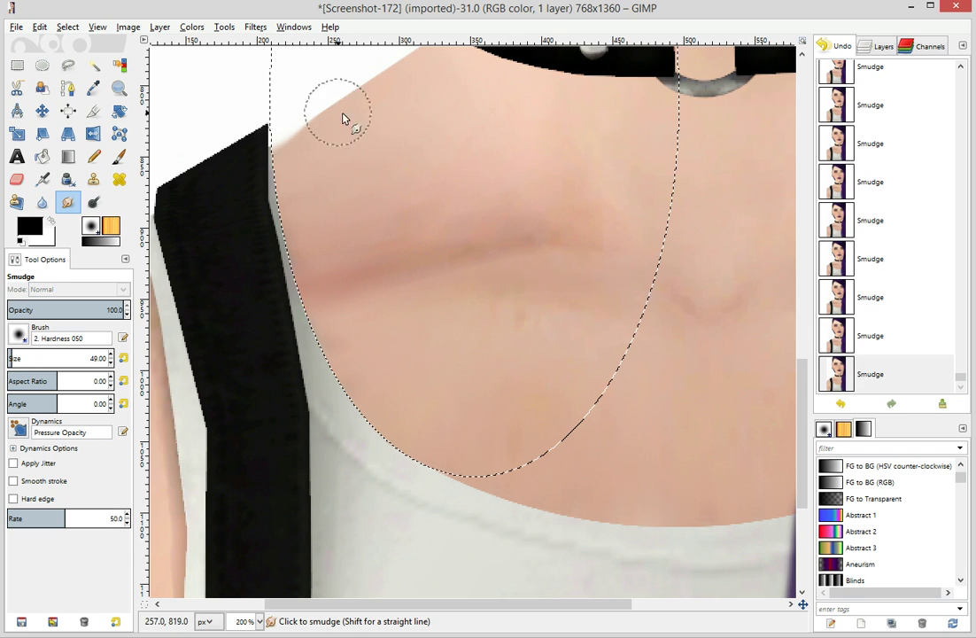
click(886, 335)
click(895, 262)
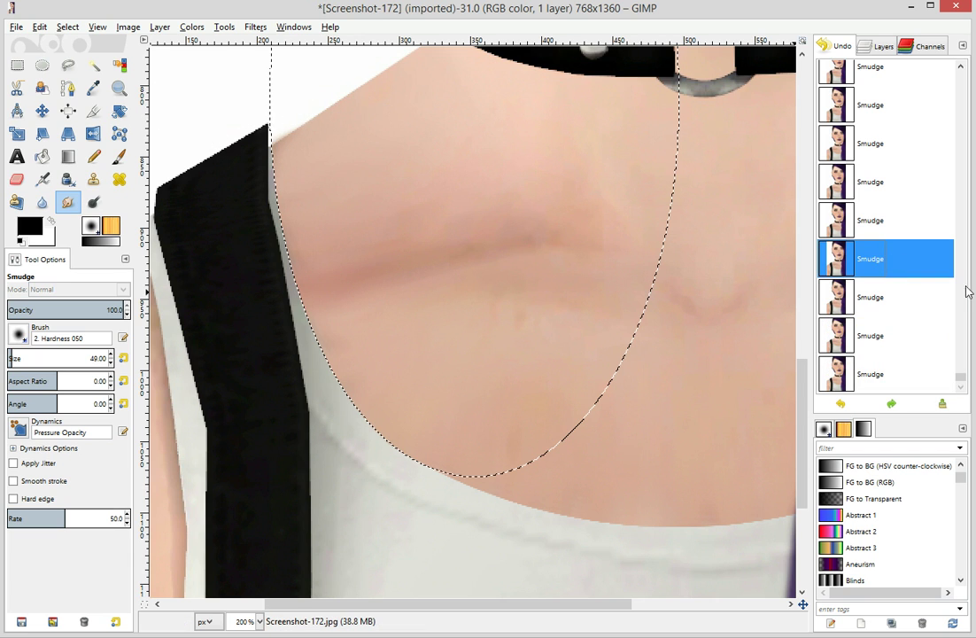
click(881, 190)
click(881, 213)
click(877, 182)
click(876, 145)
click(872, 182)
click(872, 146)
Smudge a short stroke on the skin at the strap's top inner corner, and clear the elliptical selection
click(42, 65)
click(518, 227)
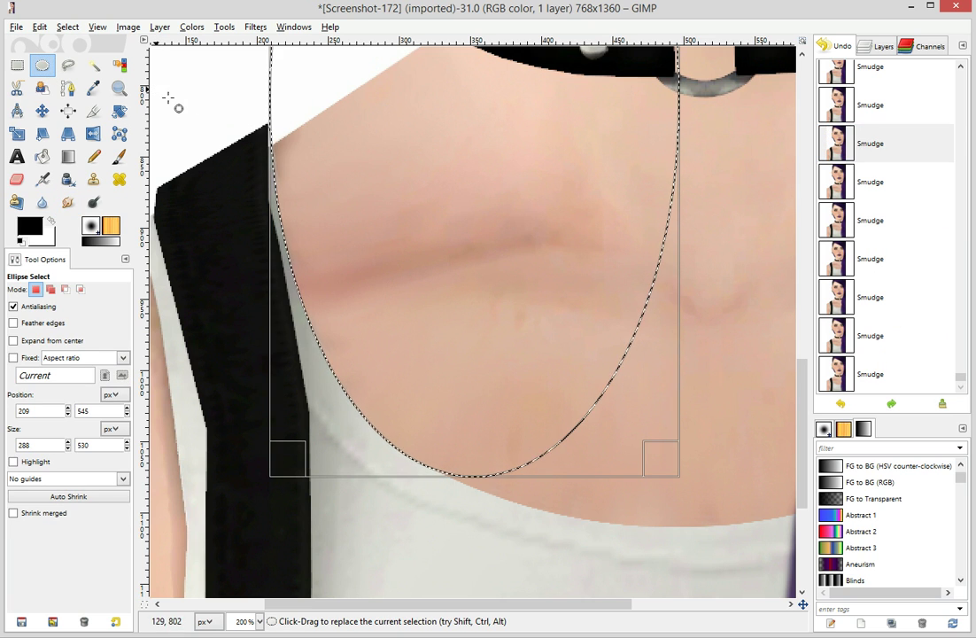
click(67, 202)
drag(299, 155, 312, 155)
click(41, 65)
click(211, 65)
click(222, 75)
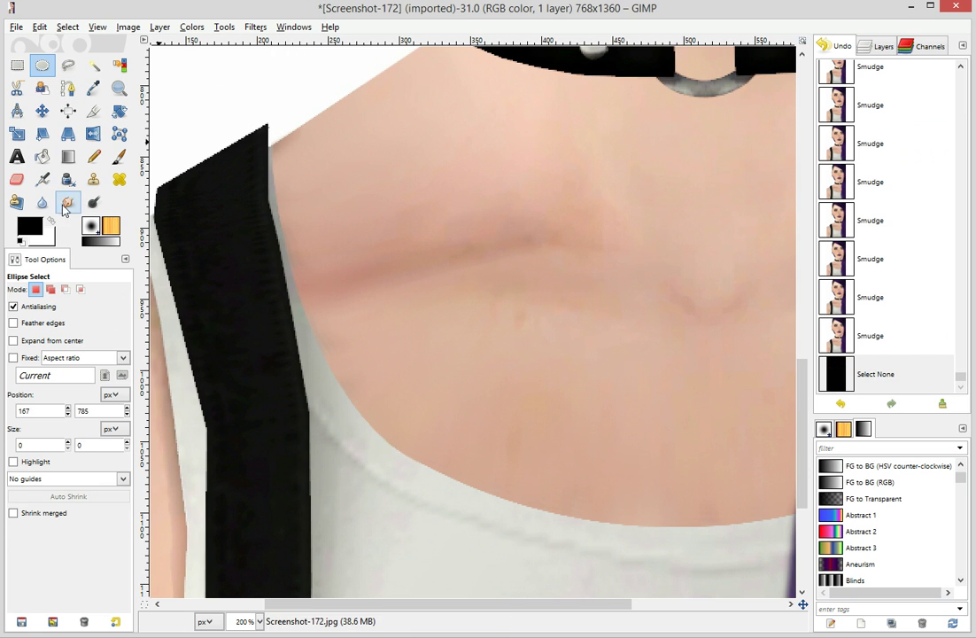
Try to smudge the shoulder edge beside the strap without a selection, and revert to the state before those strokes
click(67, 202)
mouse_move(312, 151)
mouse_down()
mouse_move(294, 157)
mouse_move(288, 119)
mouse_up()
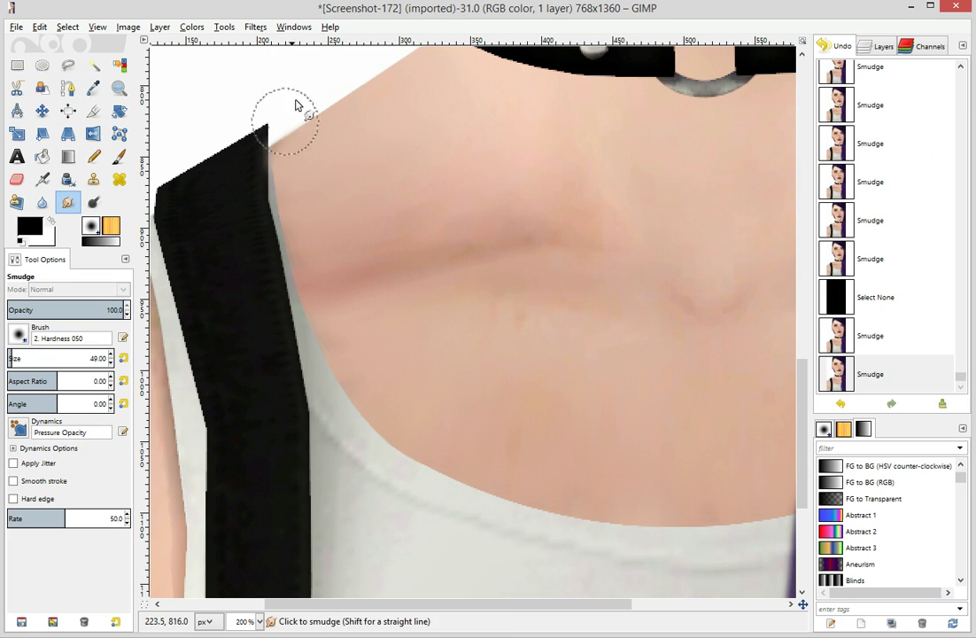
click(877, 301)
Smudge along the underarm crease beside the white top to smooth its jagged edge and taper it upwards
scroll(393, 304, up, 3)
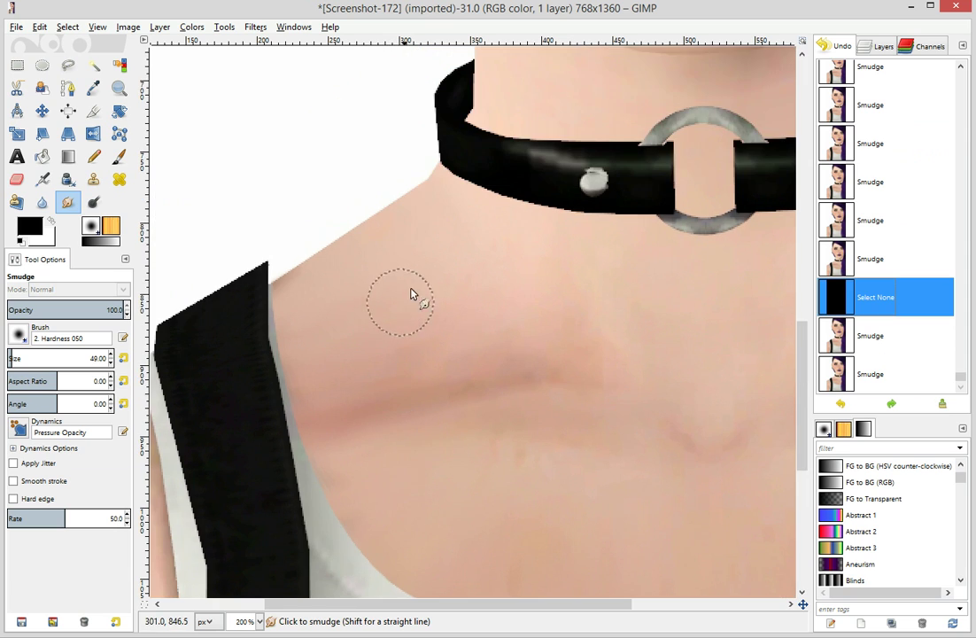
scroll(451, 308, down, 5)
scroll(305, 261, left, 4)
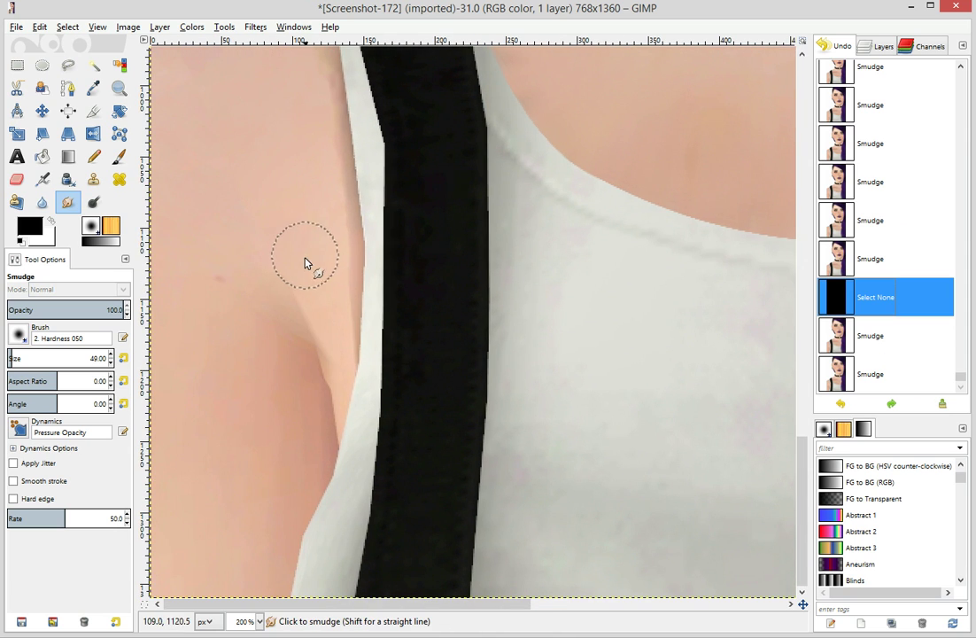
drag(341, 429, 327, 418)
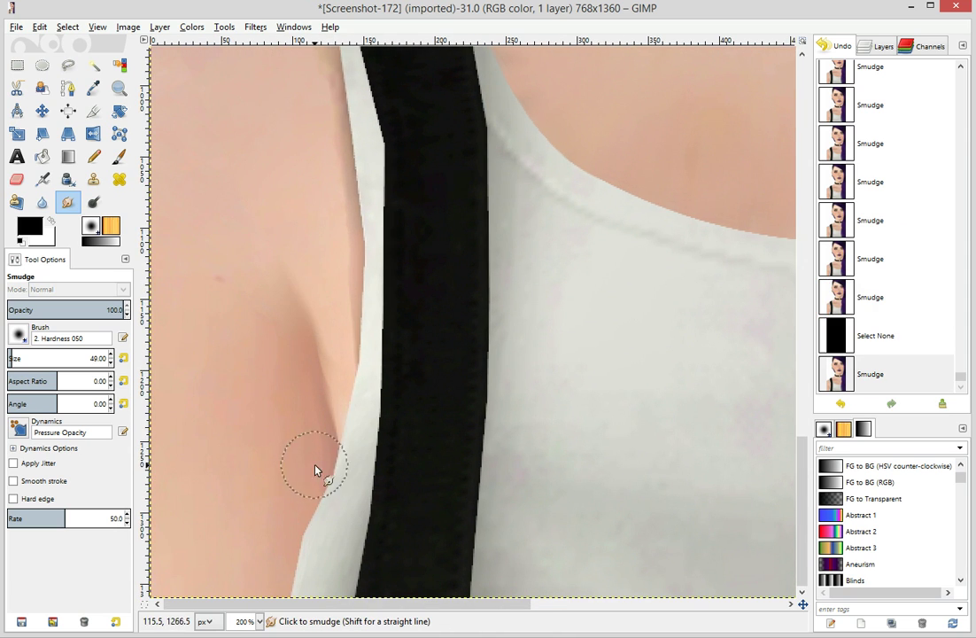
drag(285, 281, 276, 251)
mouse_move(322, 450)
mouse_down()
mouse_move(301, 297)
mouse_move(276, 239)
mouse_up()
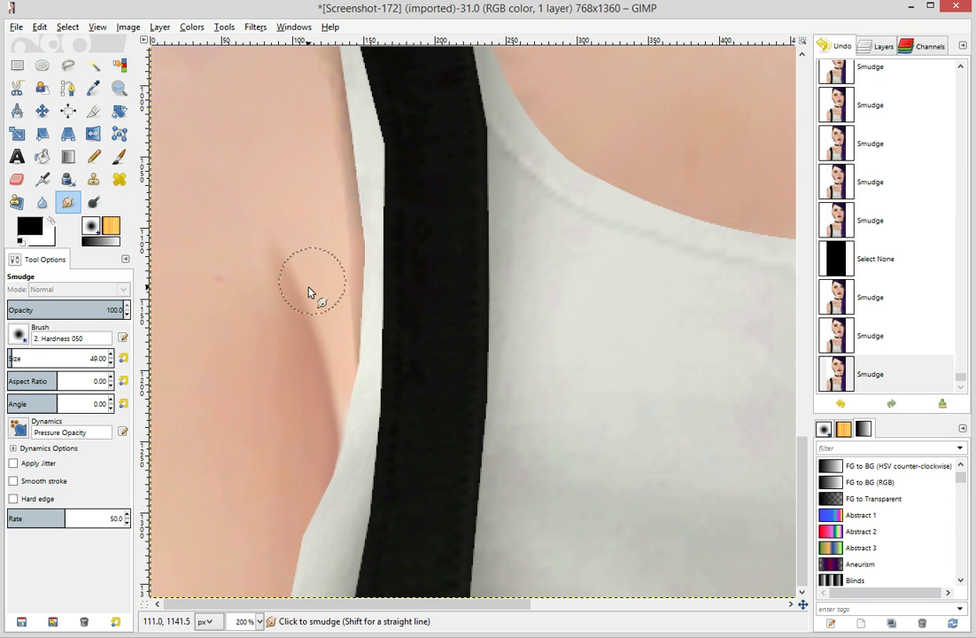
scroll(309, 293, up, 5)
drag(305, 288, 316, 328)
Draw an elliptical selection of about 308 × 466 px over the arm and the top's armhole edge
click(37, 70)
mouse_move(260, 161)
mouse_down()
mouse_move(560, 560)
mouse_move(658, 633)
mouse_up()
scroll(464, 422, down, 4)
drag(300, 330, 268, 622)
drag(482, 272, 264, 105)
drag(385, 459, 421, 633)
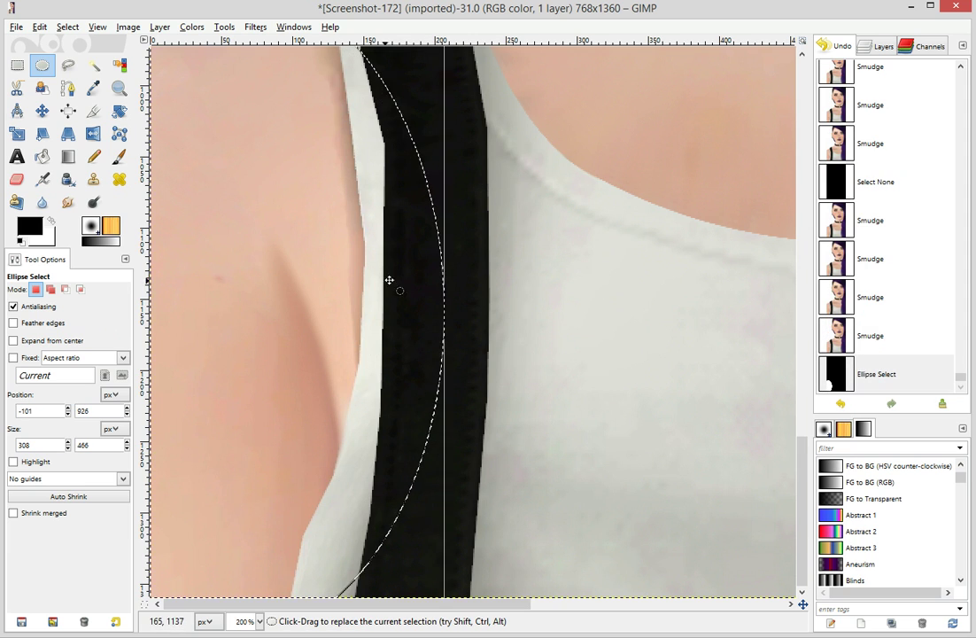
Resize the arm ellipse to about 249 × 515 px and move it to -93, 843 along the armhole edge
scroll(390, 281, up, 6)
scroll(397, 395, down, 2)
drag(411, 395, 342, 151)
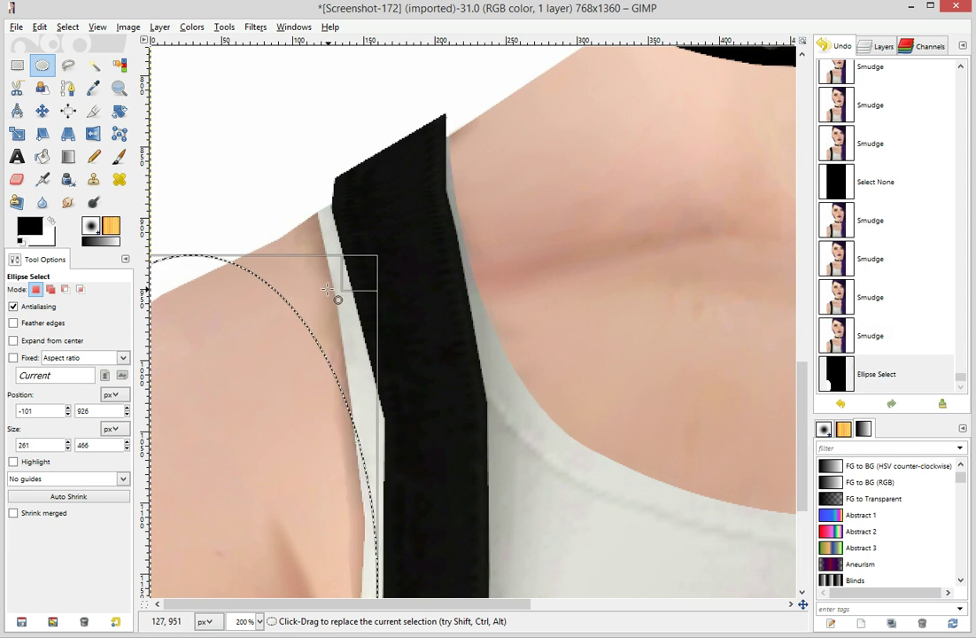
drag(330, 290, 324, 203)
scroll(331, 460, down, 3)
drag(334, 437, 330, 388)
drag(322, 88, 327, 28)
drag(360, 533, 343, 599)
drag(268, 458, 281, 501)
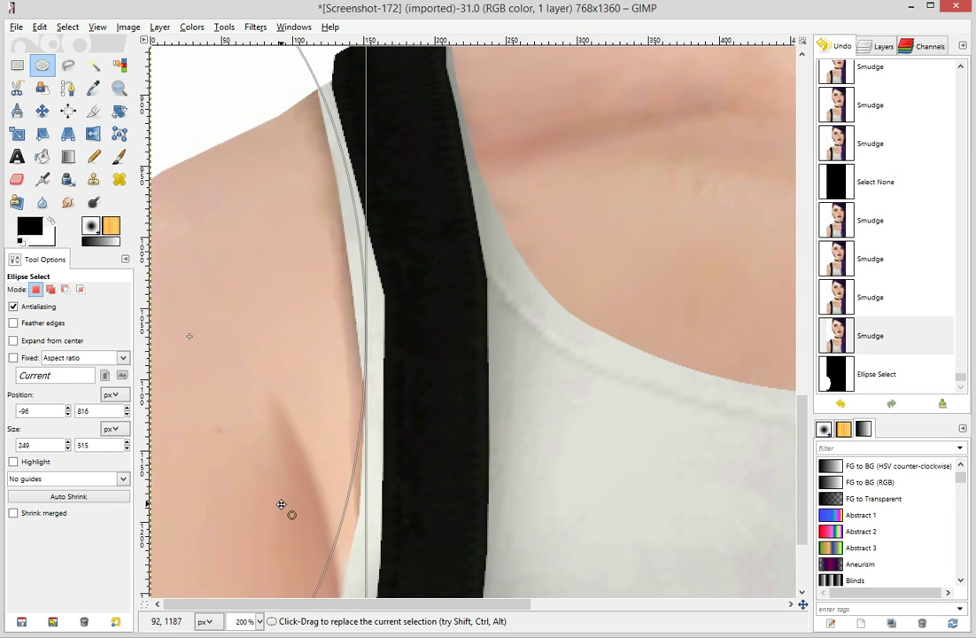
drag(283, 545, 286, 542)
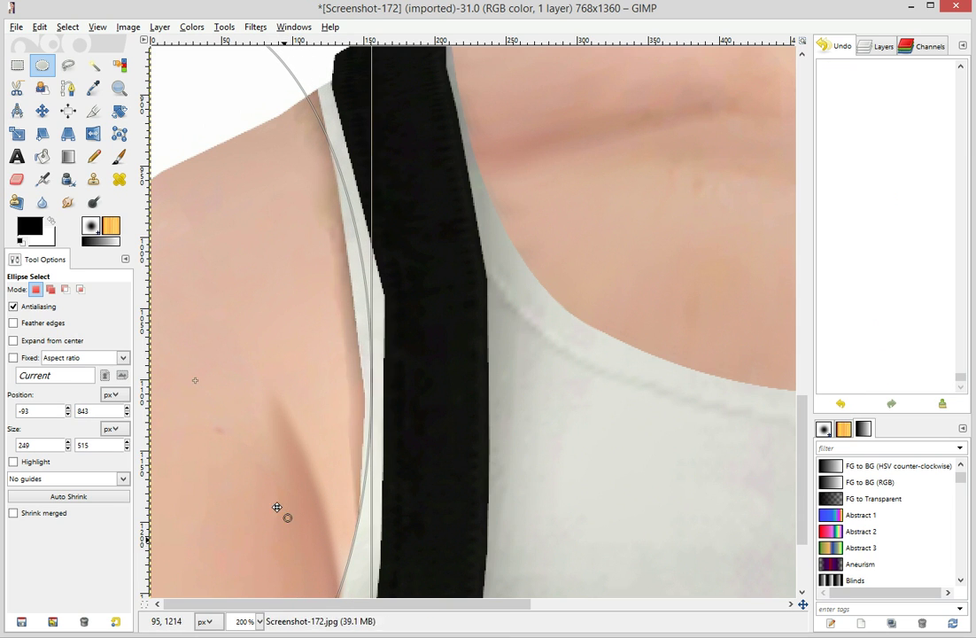
Enlarge the arm ellipse to about 251 × 619 px at -93, 776 to match the armhole's curve more closely
drag(354, 105, 362, 95)
scroll(363, 251, up, 1)
drag(270, 160, 277, 64)
scroll(465, 271, down, 1)
drag(376, 352, 351, 395)
scroll(304, 470, down, 2)
drag(292, 570, 321, 622)
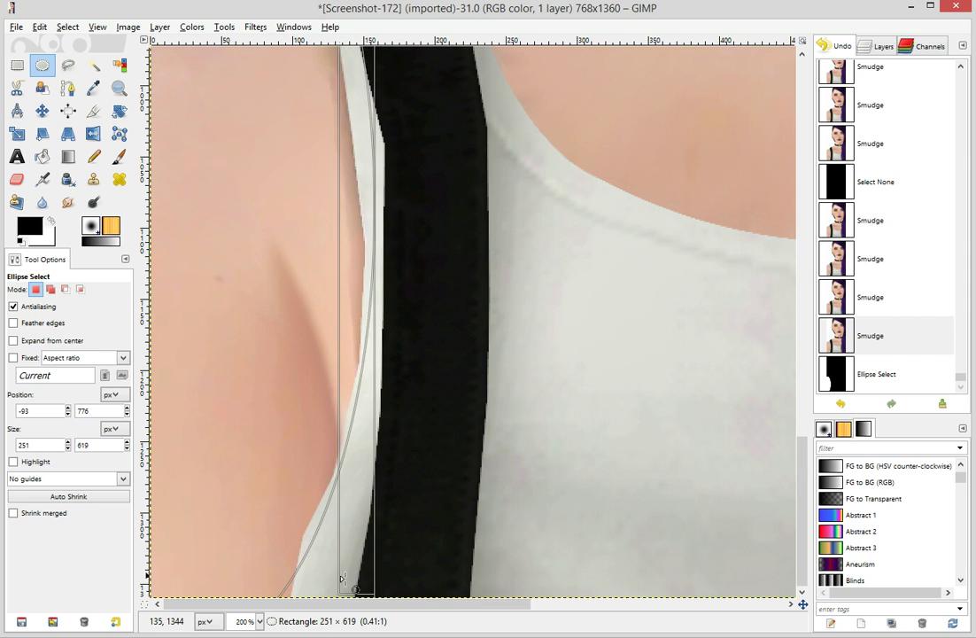